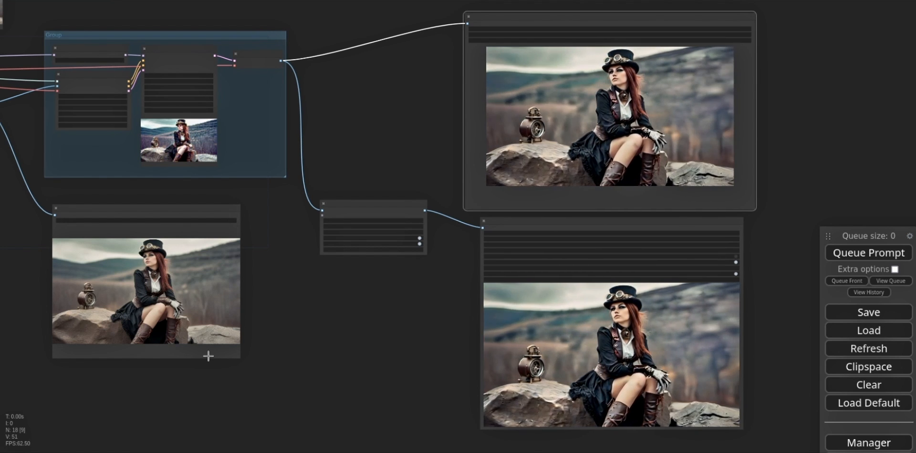
# - Examine the existing workflow from the checkpoint loader and text prompts through the FaceDetailer to the video group
pyautogui.scroll(-3, 377, 334)
pyautogui.scroll(-1, 377, 334)
pyautogui.moveTo(248, 340); pyautogui.dragTo(466, 386)
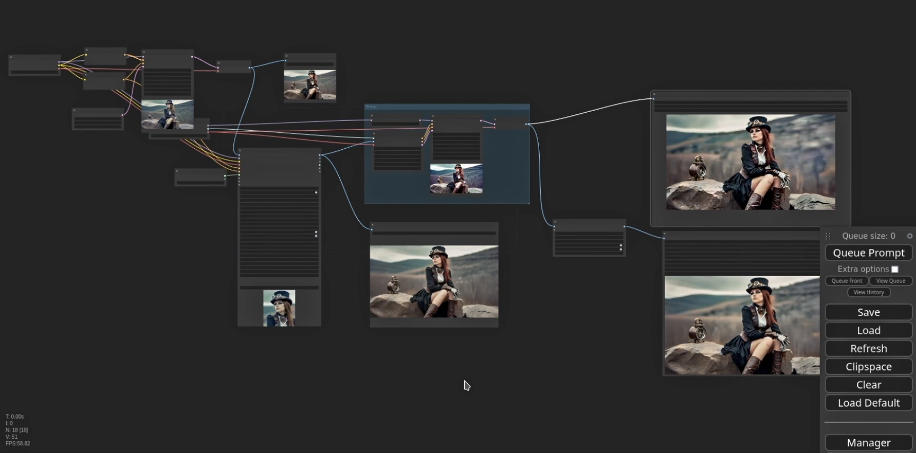
pyautogui.scroll(9, 386, 202)
pyautogui.moveTo(208, 232); pyautogui.dragTo(224, 236)
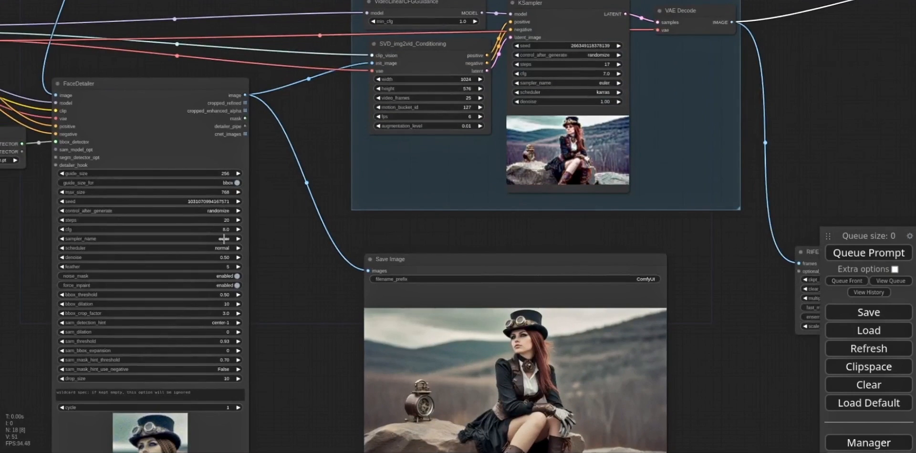
pyautogui.moveTo(282, 244); pyautogui.dragTo(485, 348)
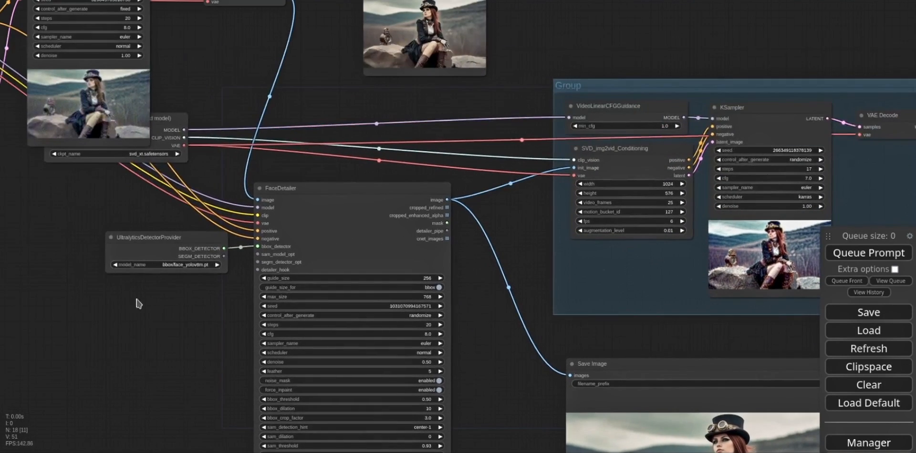
pyautogui.moveTo(56, 247); pyautogui.dragTo(420, 294)
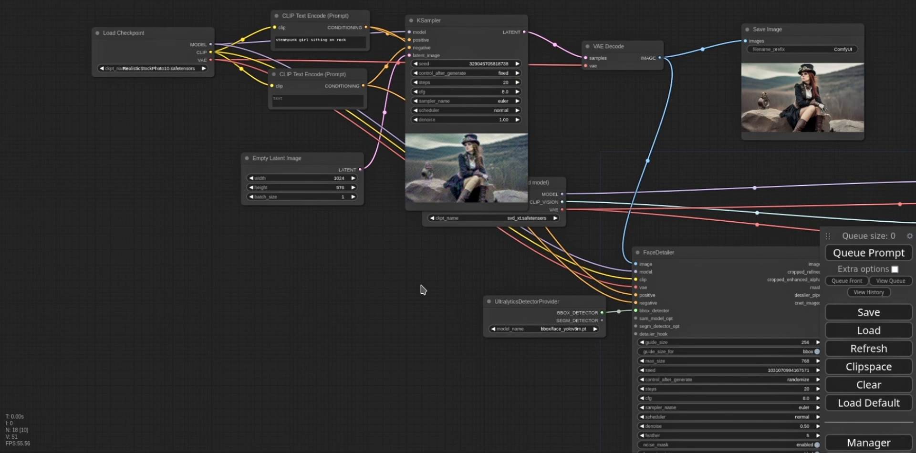
pyautogui.scroll(-1, 421, 290)
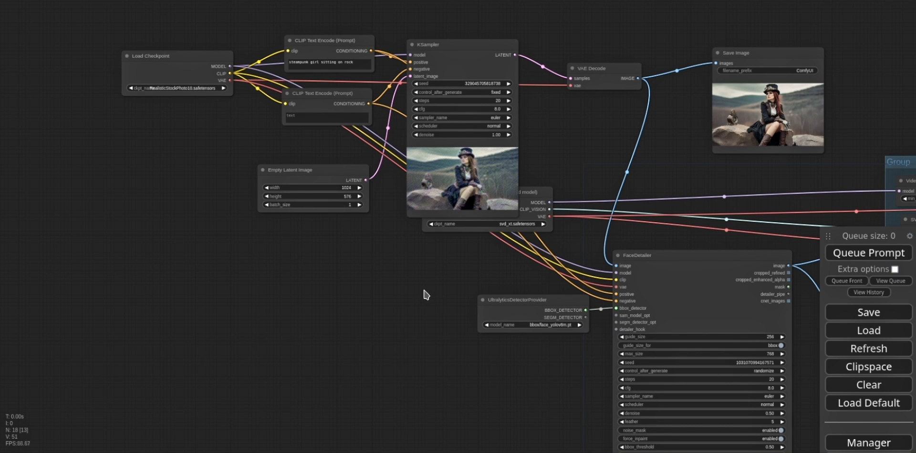
pyautogui.moveTo(562, 411); pyautogui.dragTo(293, 256)
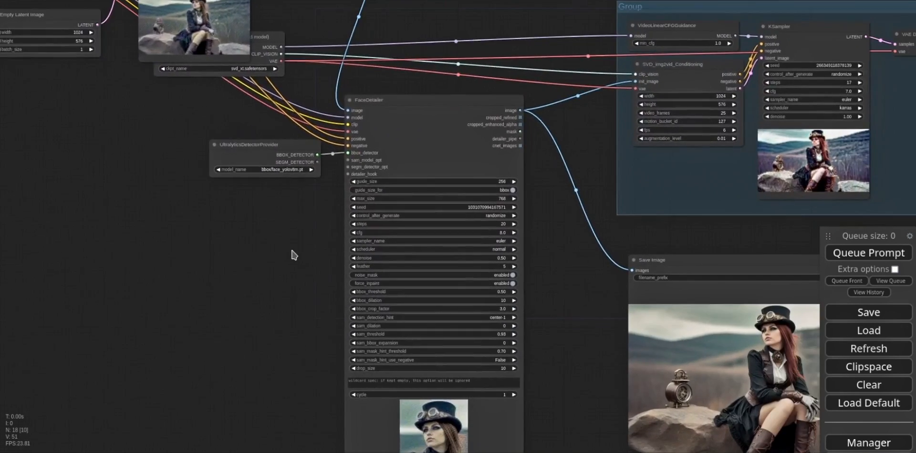
pyautogui.moveTo(279, 306); pyautogui.dragTo(238, 281)
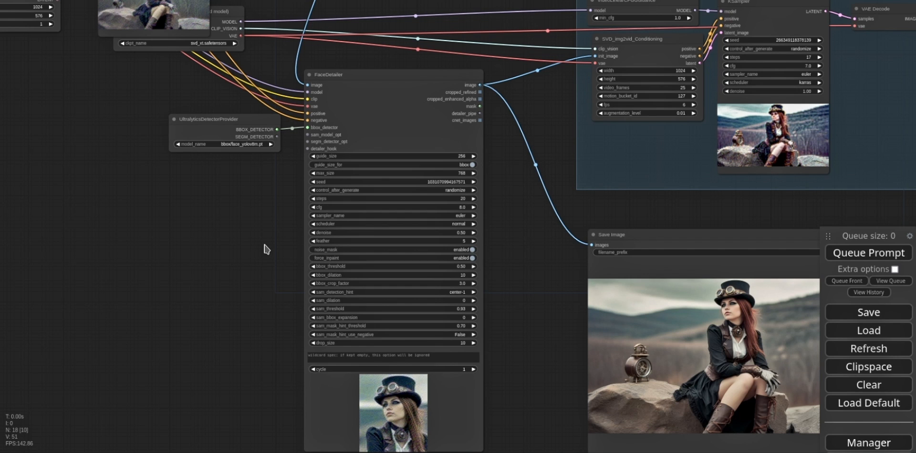
pyautogui.moveTo(190, 186); pyautogui.dragTo(182, 389)
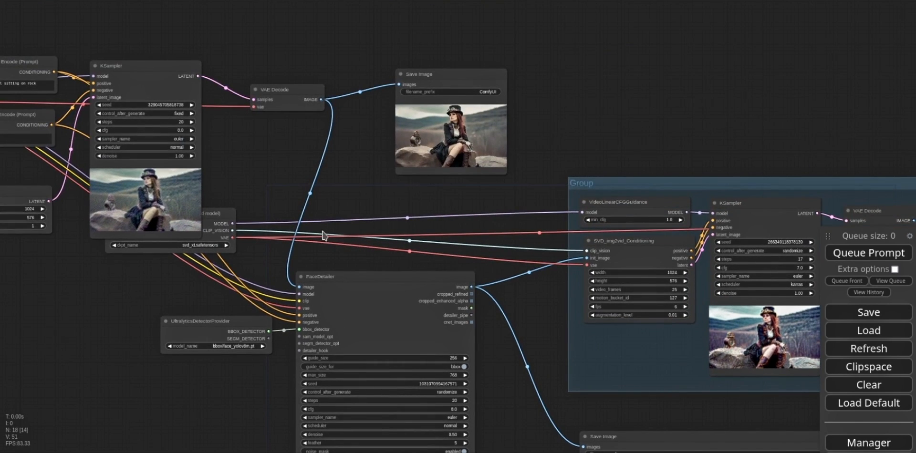
# - Inspect the saved base image, the RIFE VFI interpolation settings and the Video Combine output settings
pyautogui.scroll(15, 478, 117)
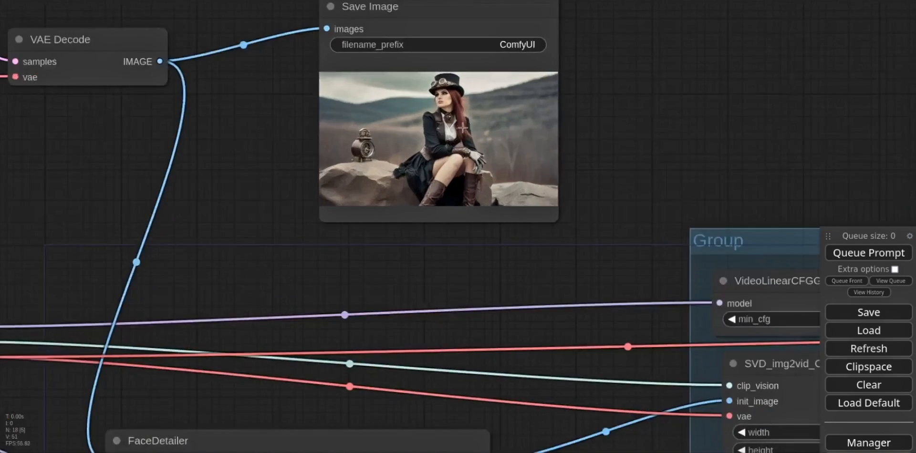
pyautogui.scroll(5, 478, 109)
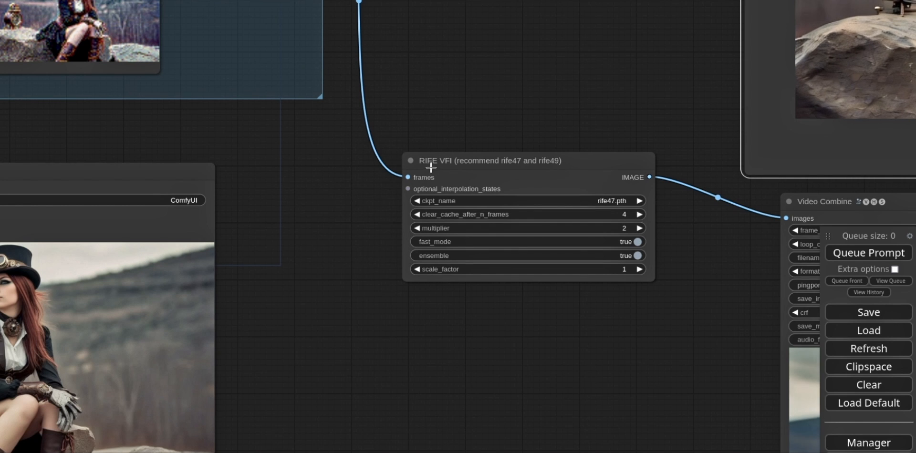
pyautogui.moveTo(646, 325); pyautogui.dragTo(376, 314)
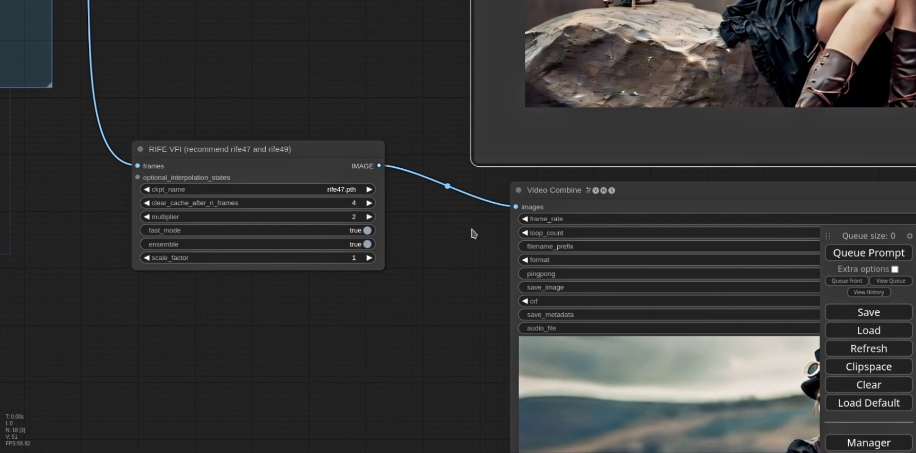
pyautogui.moveTo(446, 358); pyautogui.dragTo(172, 199)
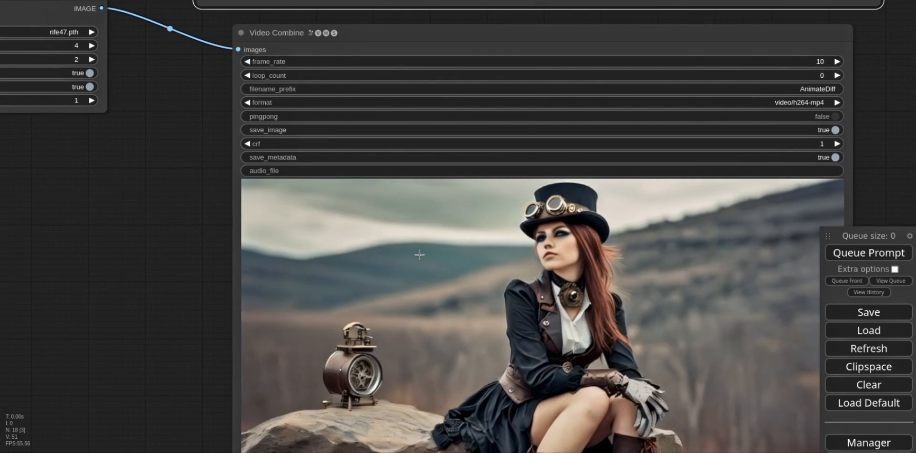
pyautogui.moveTo(120, 261); pyautogui.dragTo(356, 452)
pyautogui.moveTo(320, 74); pyautogui.dragTo(137, 370)
pyautogui.moveTo(219, 175); pyautogui.dragTo(59, 153)
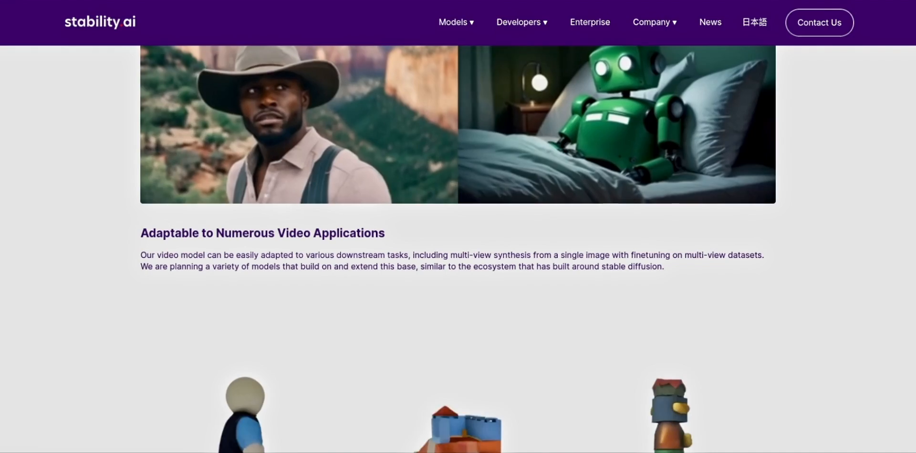
# - Review Stability AI's video model comparison and the Hugging Face file lists for stable-video-diffusion-img2vid and stable-video-diffusion-img2vid-xt
pyautogui.scroll(-15, 185, 270)
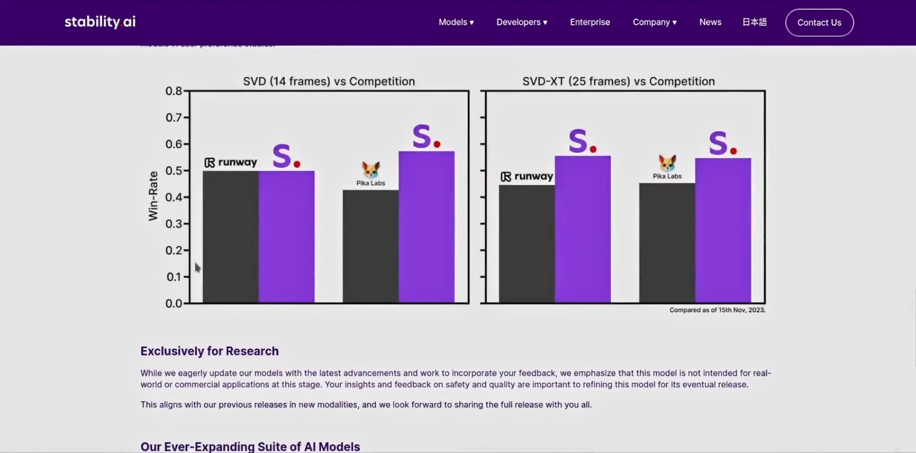
pyautogui.scroll(3, 202, 268)
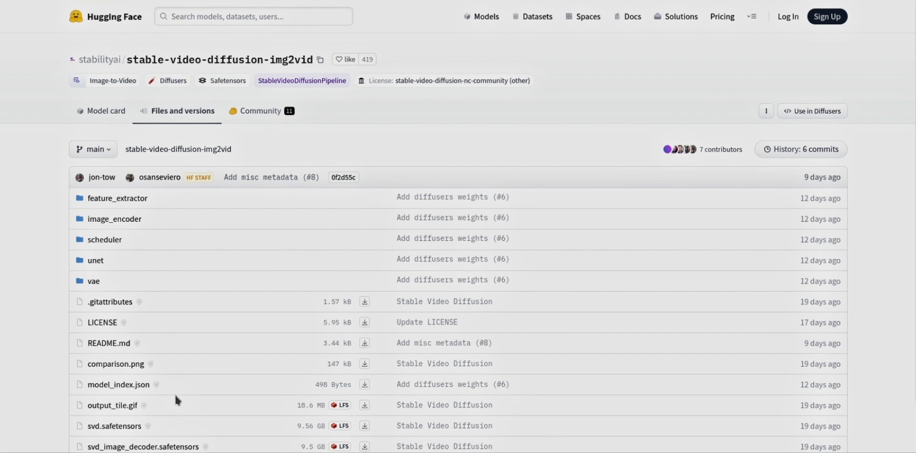
pyautogui.scroll(-2, 175, 394)
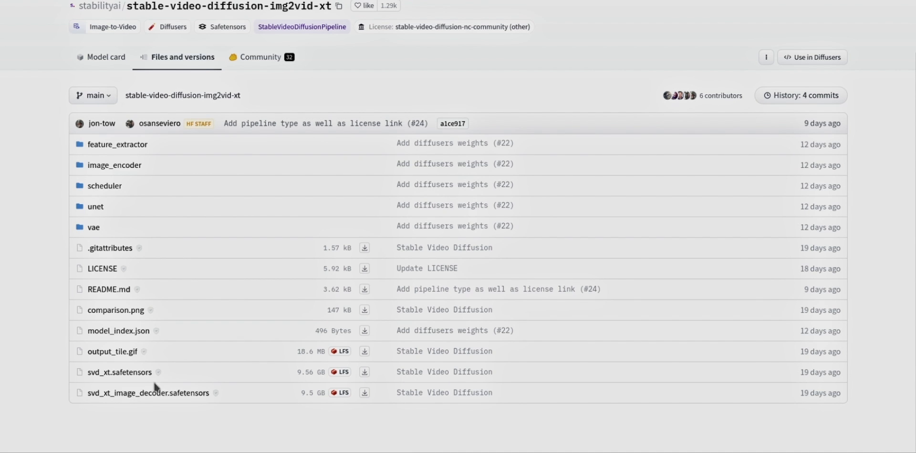
# - Switch back to ComfyUI and add an ImageOnlyCheckpointLoader node on the empty canvas
pyautogui.hotkey('ctrl', 'Tab')
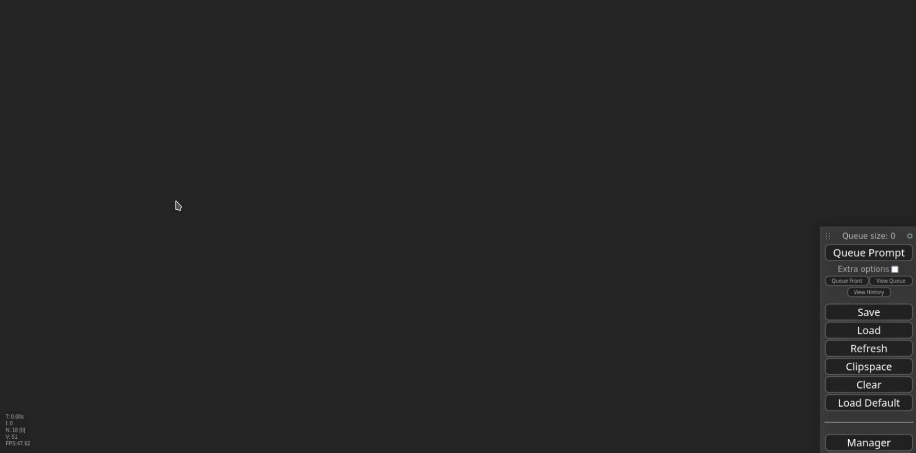
pyautogui.doubleClick(178, 205)
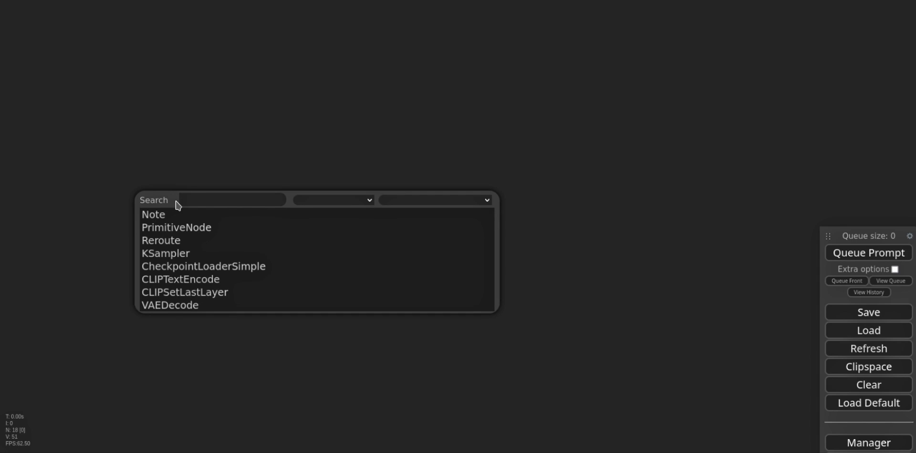
pyautogui.write('check')
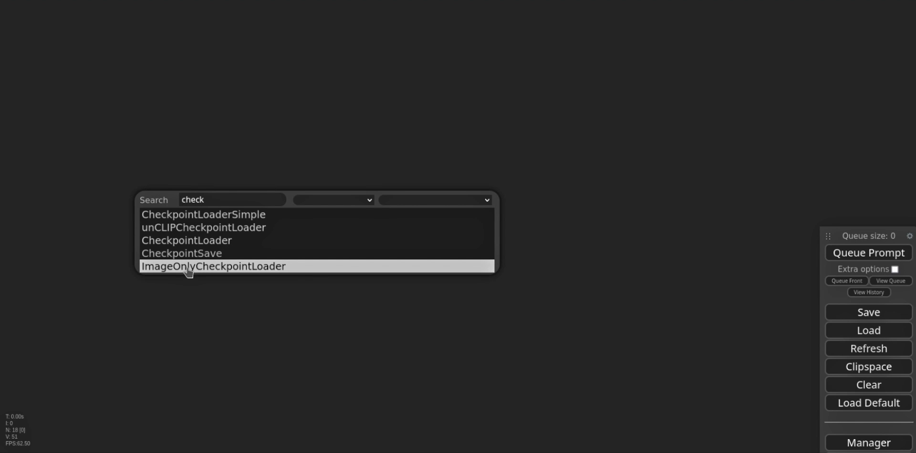
pyautogui.click(213, 269)
# - Set the Image Only Checkpoint Loader's checkpoint to svd_xt.safetensors
pyautogui.scroll(8, 223, 211)
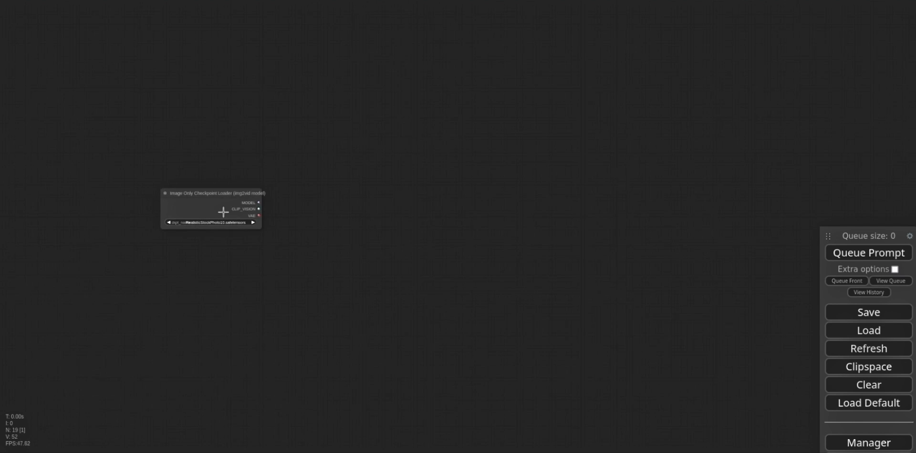
pyautogui.scroll(5, 224, 211)
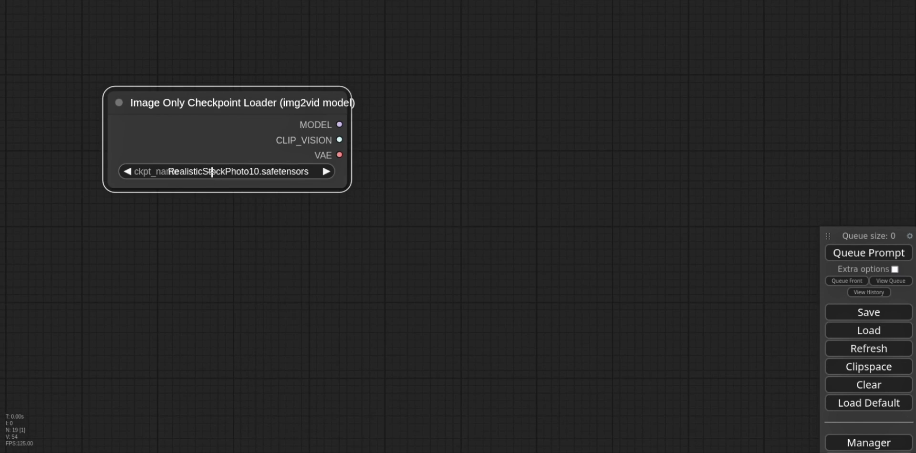
pyautogui.click(213, 172)
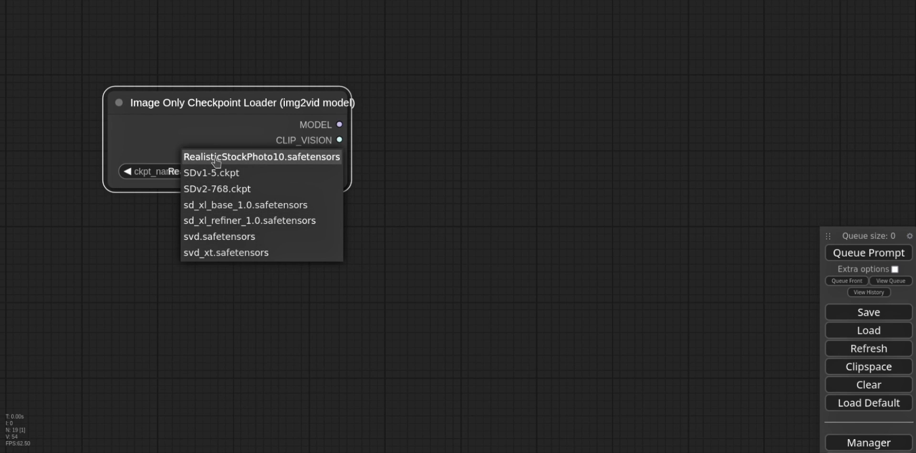
pyautogui.click(204, 254)
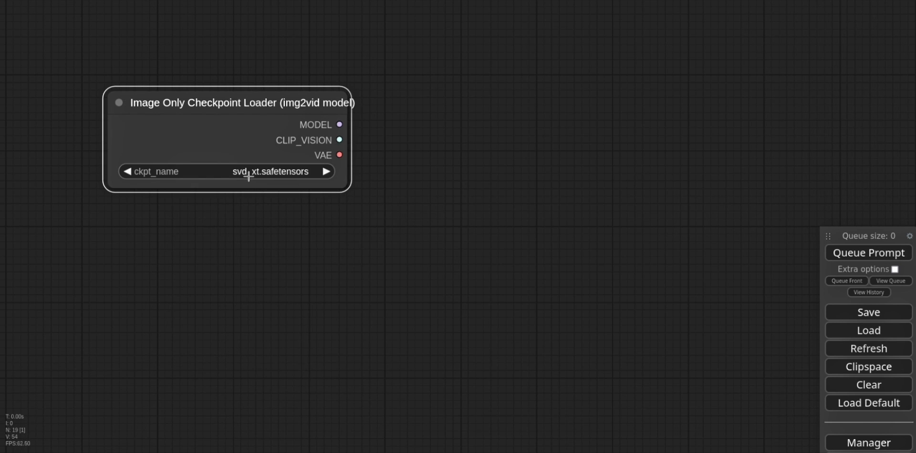
# - Add an SVD_img2vid_Conditioning node beside the Image Only Checkpoint Loader
pyautogui.scroll(-5, 286, 248)
pyautogui.doubleClick(429, 119)
pyautogui.write('svd')
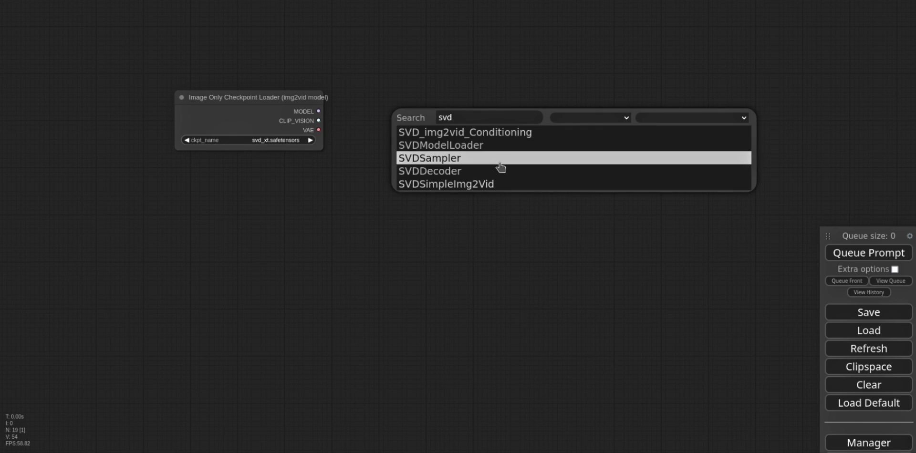
pyautogui.press('Return')
# - Add a VideoLinearCFGGuidance node and place it just above the SVD_img2vid_Conditioning node
pyautogui.doubleClick(608, 300)
pyautogui.write('cfg')
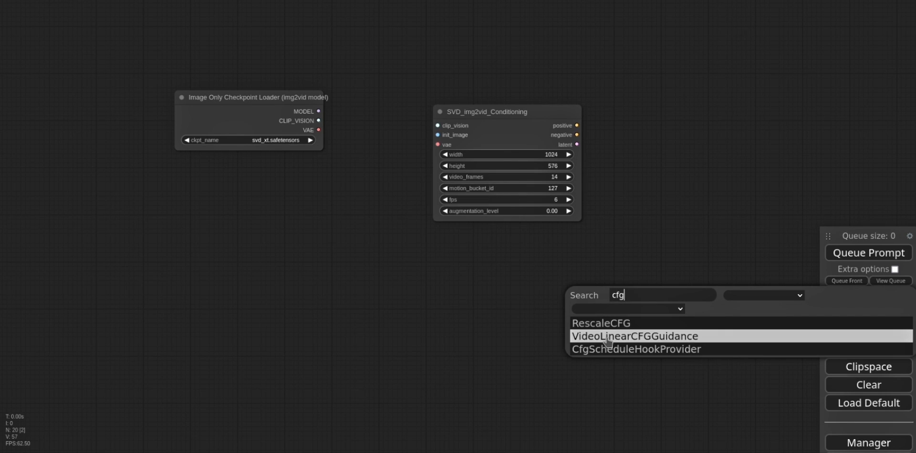
pyautogui.click(624, 328)
pyautogui.moveTo(658, 295); pyautogui.dragTo(490, 259)
# - Connect the loader's MODEL output to VideoLinearCFGGuidance, and its CLIP_VISION and VAE outputs to SVD_img2vid_Conditioning
pyautogui.moveTo(319, 111); pyautogui.dragTo(465, 62)
pyautogui.moveTo(325, 119); pyautogui.dragTo(425, 142)
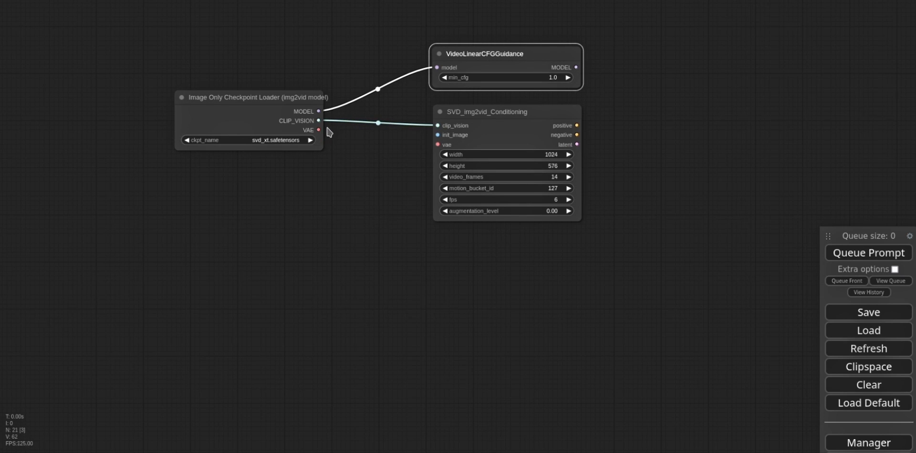
pyautogui.moveTo(319, 130); pyautogui.dragTo(437, 145)
# - Add a KSampler node and position it beyond the SVD_img2vid_Conditioning node's outputs
pyautogui.moveTo(405, 202); pyautogui.dragTo(298, 197)
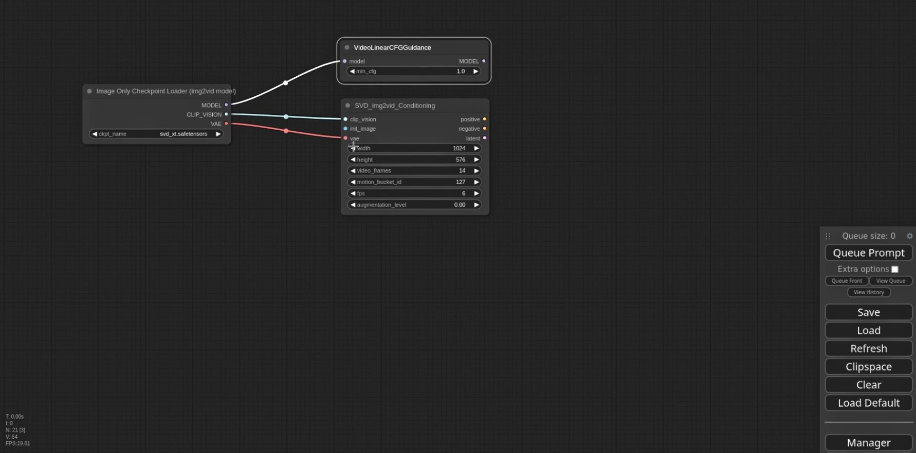
pyautogui.doubleClick(412, 88)
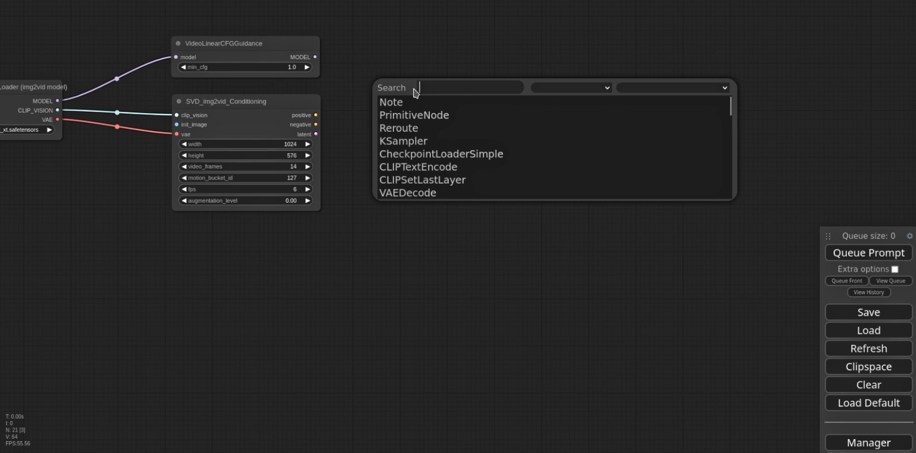
pyautogui.write('ksam')
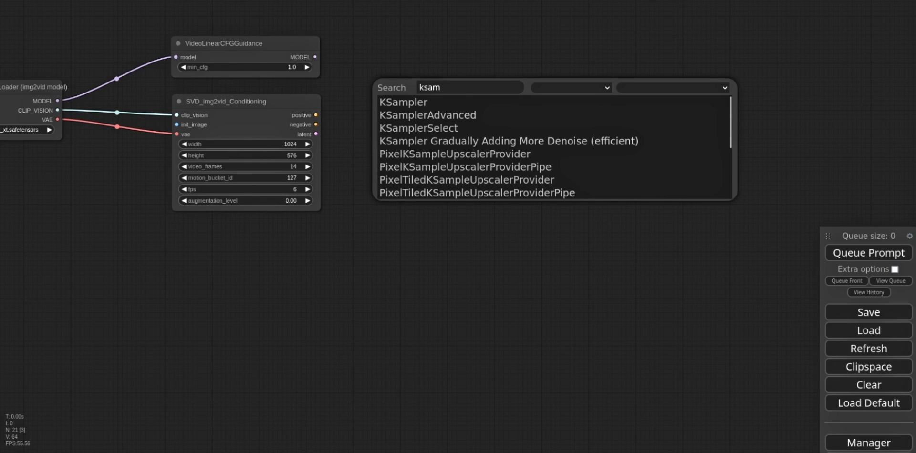
pyautogui.click(405, 103)
pyautogui.moveTo(499, 93); pyautogui.dragTo(483, 112)
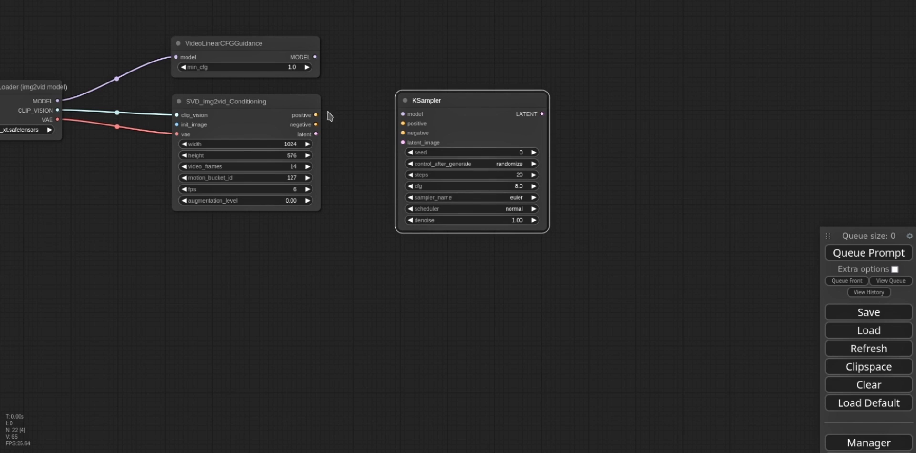
# - Connect the conditioning node's positive, negative and latent outputs and the VideoLinearCFGGuidance MODEL output to the matching KSampler inputs
pyautogui.moveTo(316, 115); pyautogui.dragTo(403, 132)
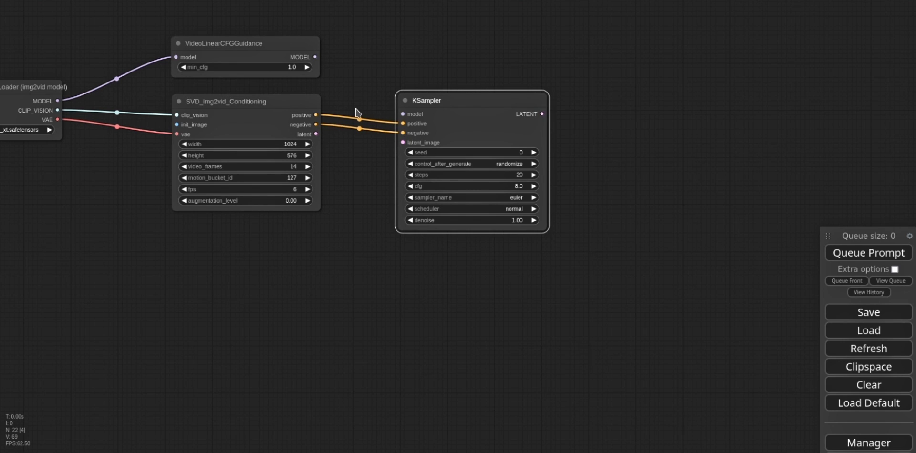
pyautogui.moveTo(316, 134); pyautogui.dragTo(405, 143)
pyautogui.moveTo(315, 56); pyautogui.dragTo(402, 114)
# - Add a VAEDecode node beside the KSampler and connect the KSampler's LATENT output to its samples input
pyautogui.scroll(1, 633, 168)
pyautogui.moveTo(634, 168); pyautogui.dragTo(397, 139)
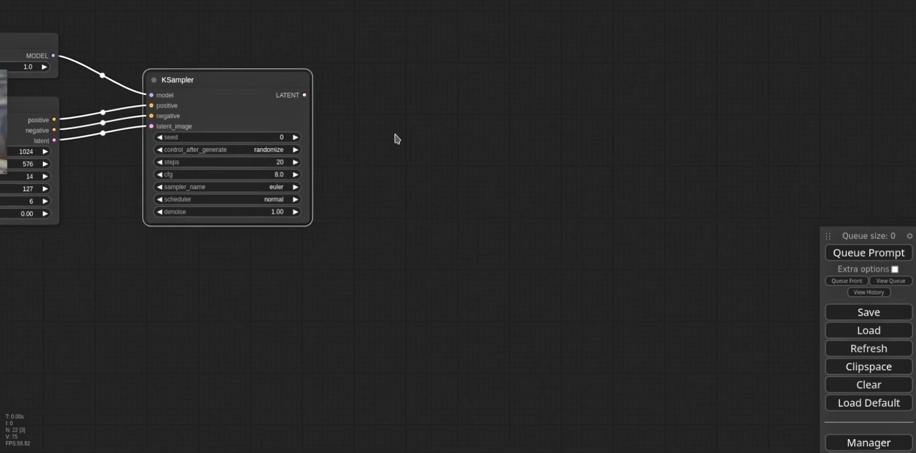
pyautogui.doubleClick(401, 180)
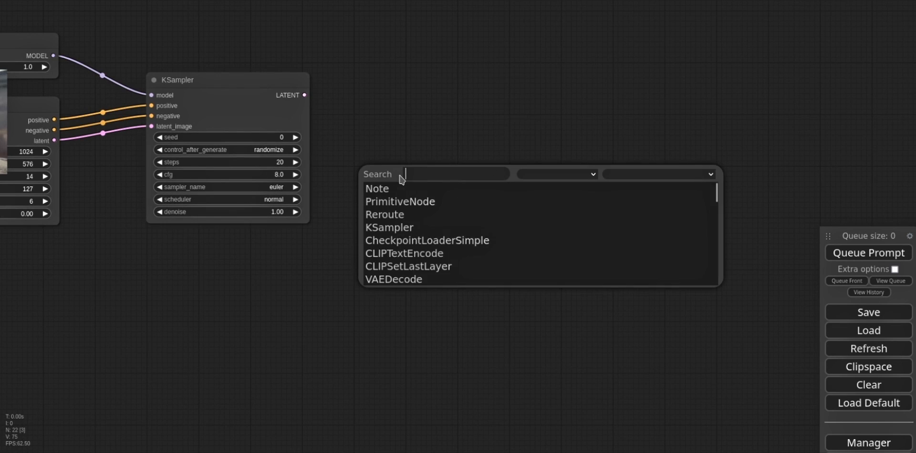
pyautogui.write('vae')
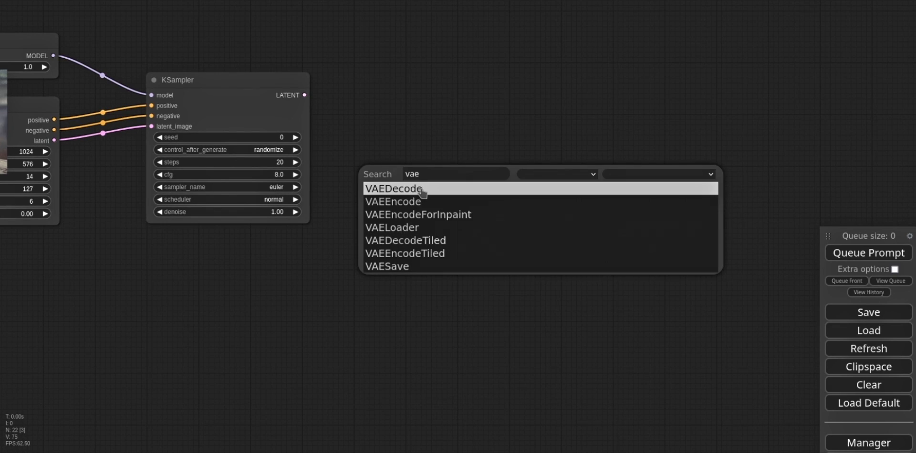
pyautogui.click(421, 189)
pyautogui.moveTo(425, 176); pyautogui.dragTo(375, 89)
pyautogui.moveTo(304, 95); pyautogui.dragTo(361, 103)
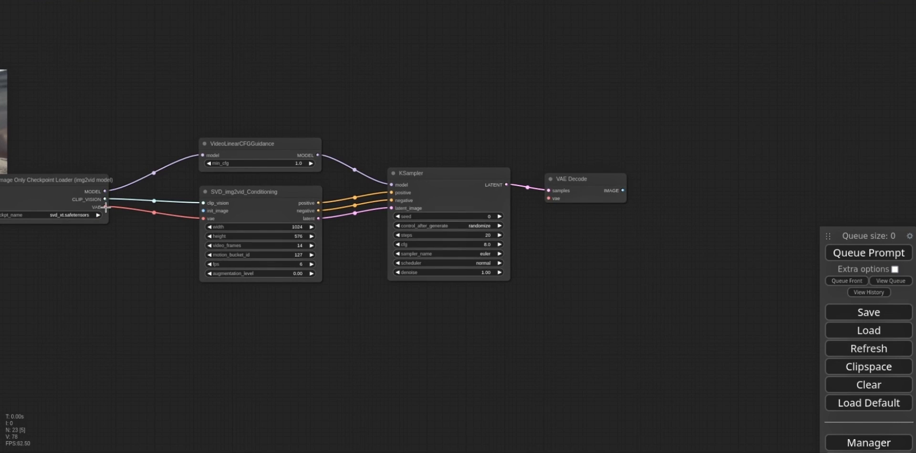
# - Feed the checkpoint loader's VAE output into VAE Decode and send its IMAGE output to a new SaveAnimatedPNG node placed beside it
pyautogui.moveTo(106, 207); pyautogui.dragTo(550, 199)
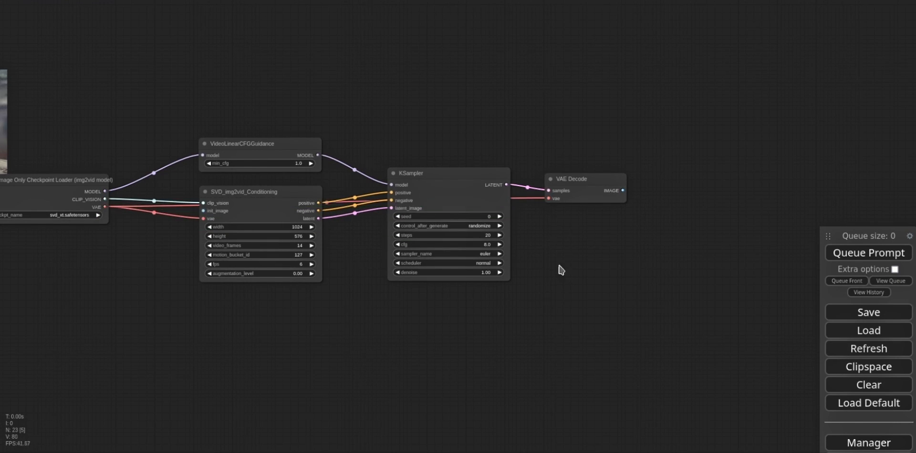
pyautogui.moveTo(597, 313); pyautogui.dragTo(333, 303)
pyautogui.scroll(5, 453, 190)
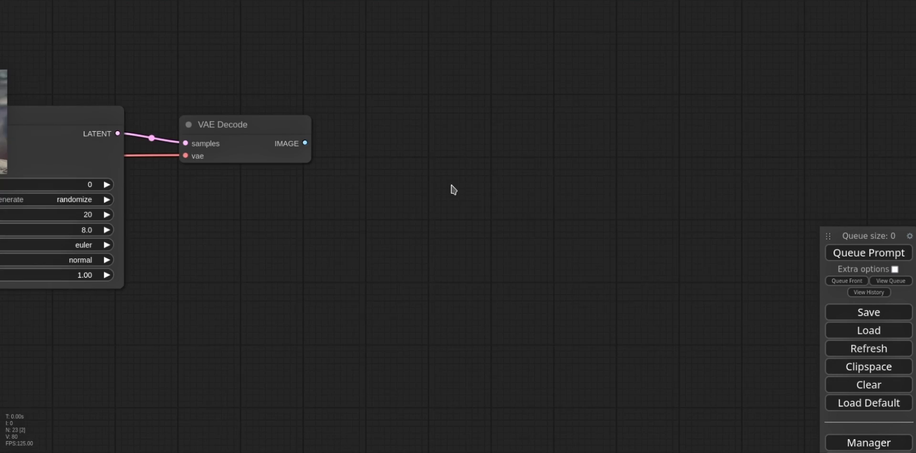
pyautogui.doubleClick(444, 194)
pyautogui.write('save')
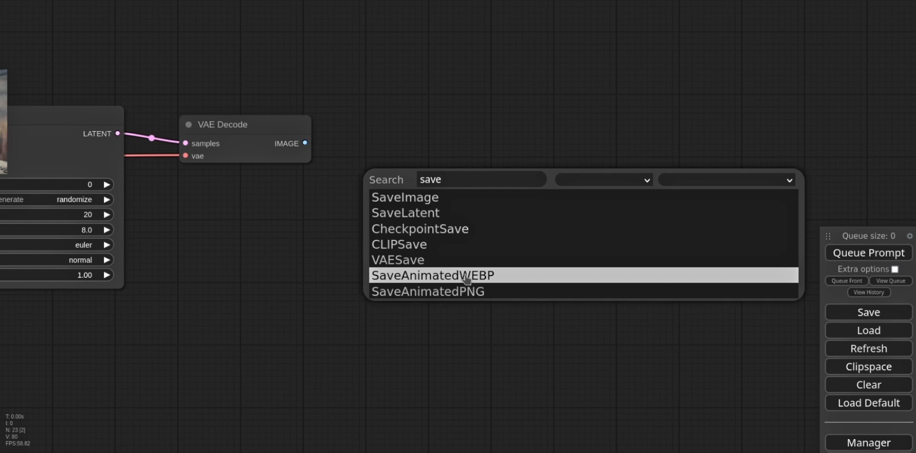
pyautogui.click(437, 293)
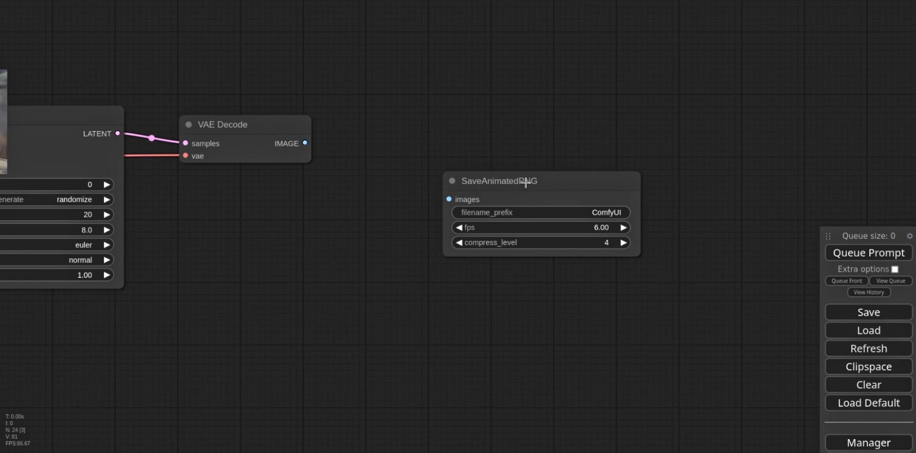
pyautogui.moveTo(526, 182); pyautogui.dragTo(496, 131)
pyautogui.moveTo(306, 143); pyautogui.dragTo(419, 148)
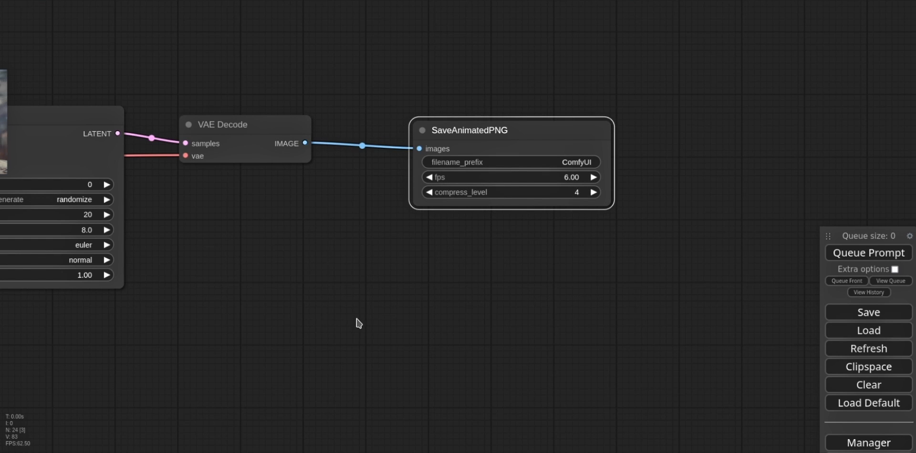
# - Place a Load Image node with ComfyUI_00040_.png below the checkpoint loader and connect its IMAGE output to the conditioning node's init_image
pyautogui.moveTo(237, 305); pyautogui.dragTo(678, 266)
pyautogui.moveTo(542, 351); pyautogui.dragTo(621, 345)
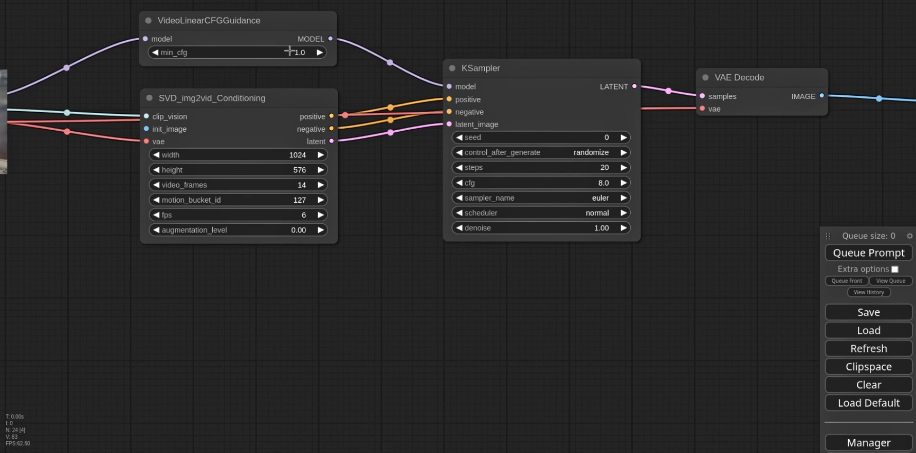
pyautogui.moveTo(129, 330); pyautogui.dragTo(450, 323)
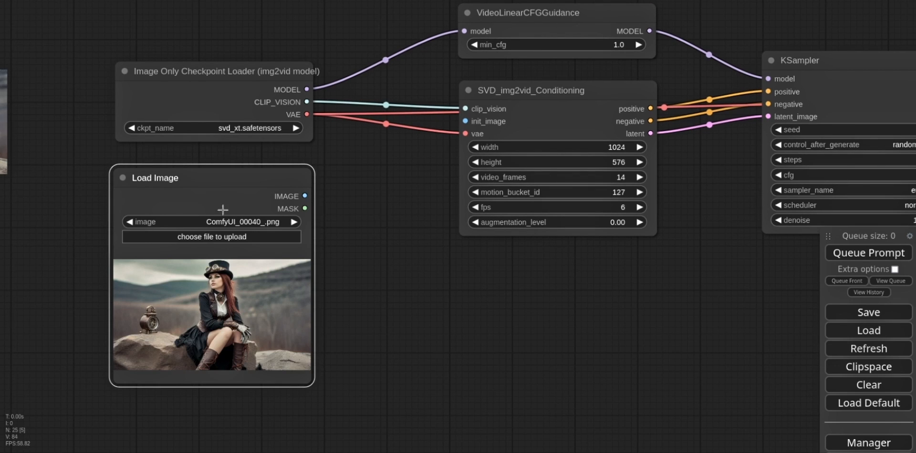
pyautogui.moveTo(221, 195); pyautogui.dragTo(241, 205)
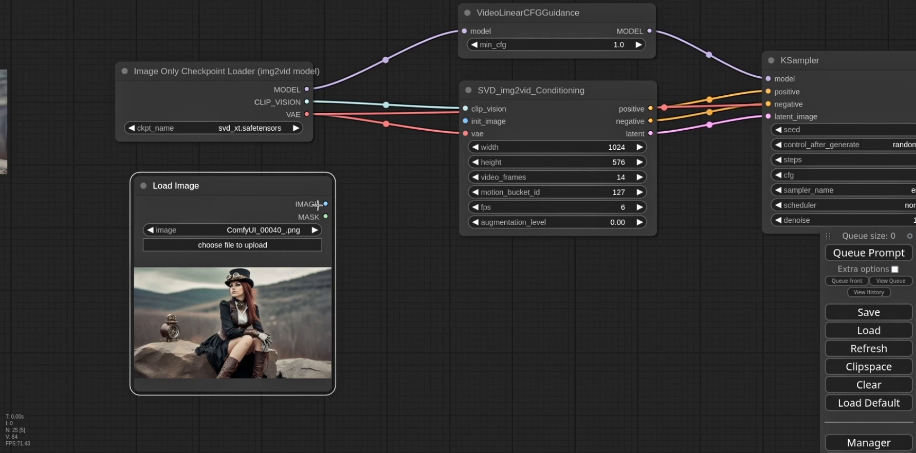
pyautogui.moveTo(326, 203); pyautogui.dragTo(466, 121)
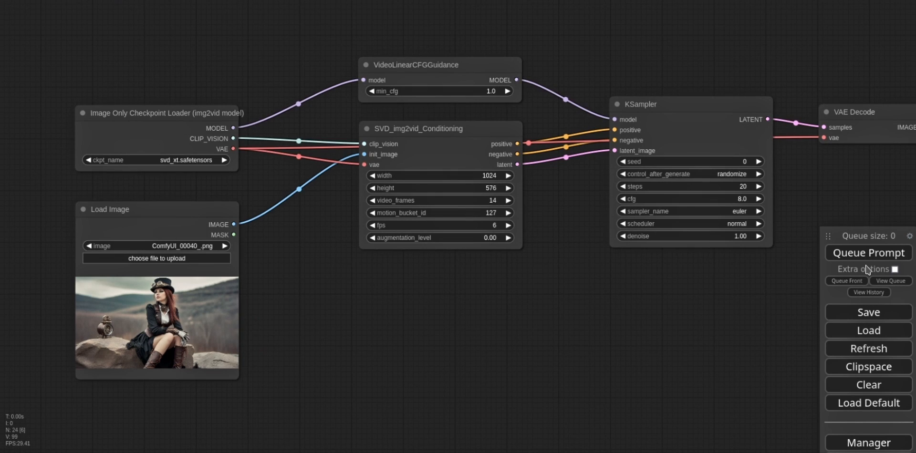
# - Queue the prompt and view the animation in the SaveAnimatedPNG node
pyautogui.click(864, 260)
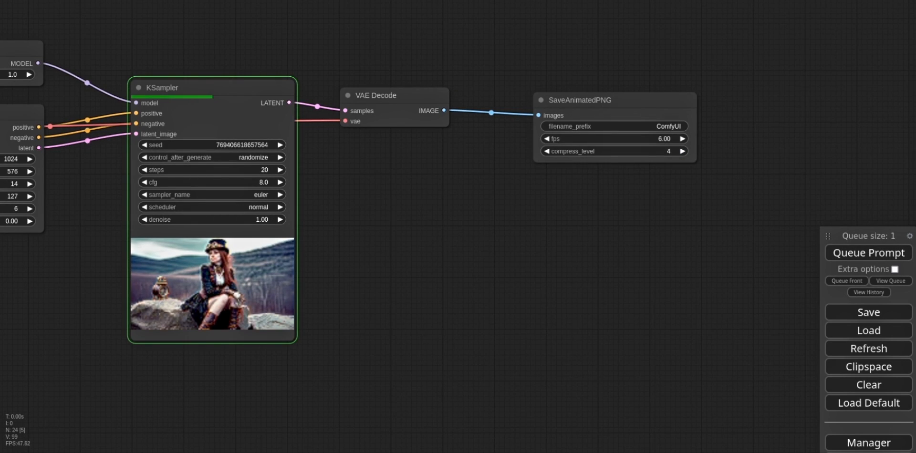
pyautogui.scroll(10, 766, 233)
pyautogui.moveTo(682, 146); pyautogui.dragTo(757, 245)
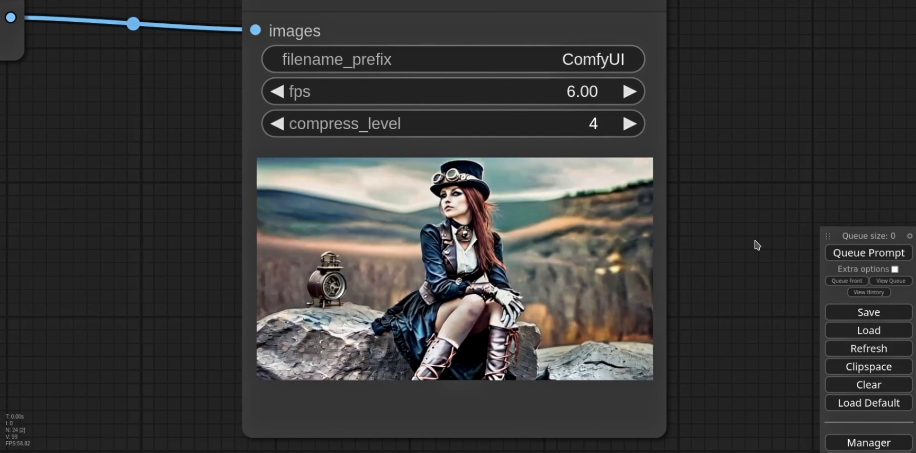
# - Move the Load Image node beside SaveAnimatedPNG and compare the source picture with the generated animation
pyautogui.scroll(-15, 286, 310)
pyautogui.moveTo(277, 331); pyautogui.dragTo(612, 189)
pyautogui.moveTo(140, 121); pyautogui.dragTo(614, 45)
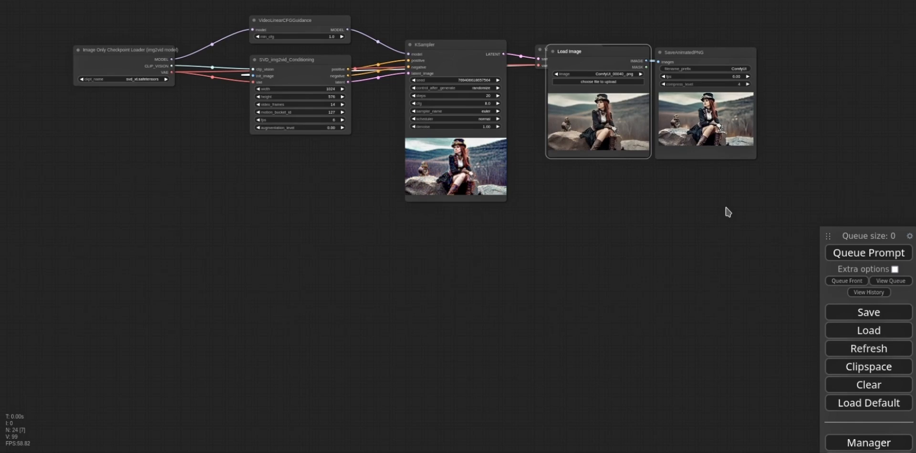
pyautogui.scroll(8, 709, 187)
pyautogui.moveTo(687, 164); pyautogui.dragTo(601, 401)
pyautogui.scroll(5, 592, 395)
pyautogui.moveTo(573, 373); pyautogui.dragTo(581, 431)
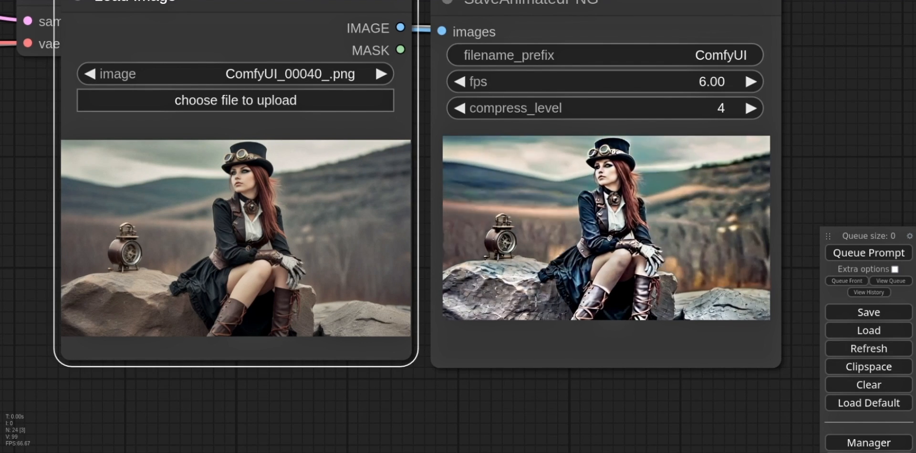
pyautogui.scroll(6, 625, 297)
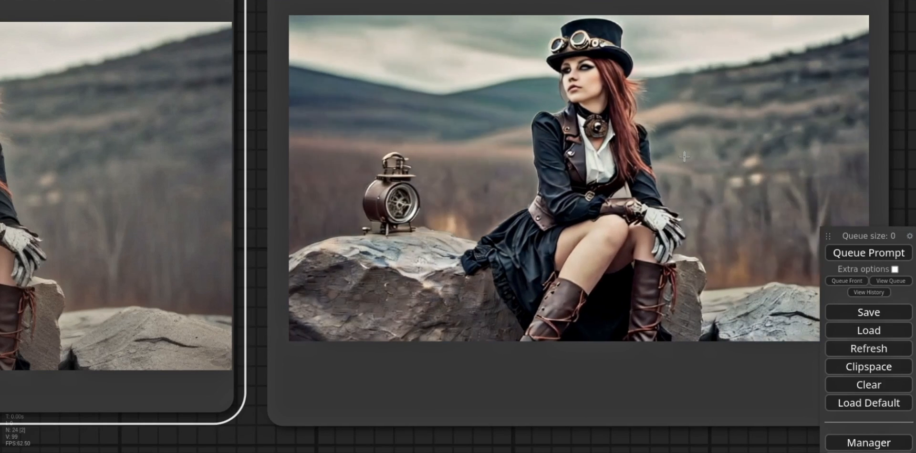
# - Set the KSampler's steps to 15 and queue the prompt
pyautogui.scroll(-8, 439, 265)
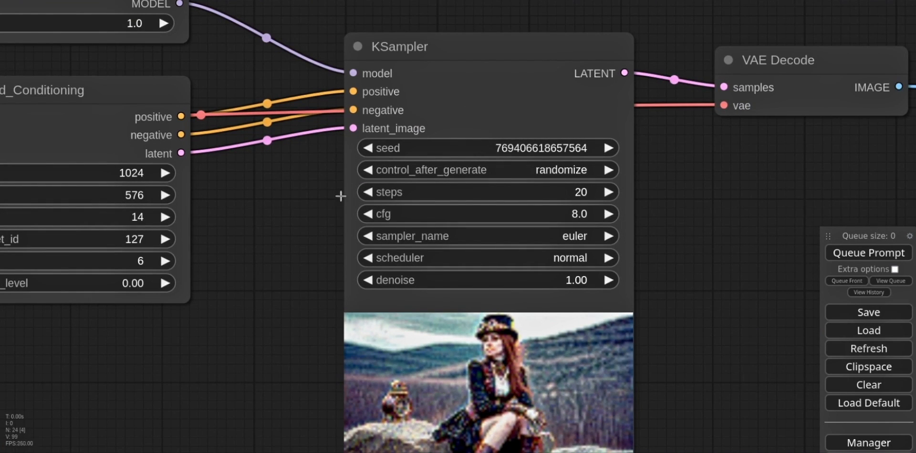
pyautogui.moveTo(340, 196); pyautogui.dragTo(256, 233)
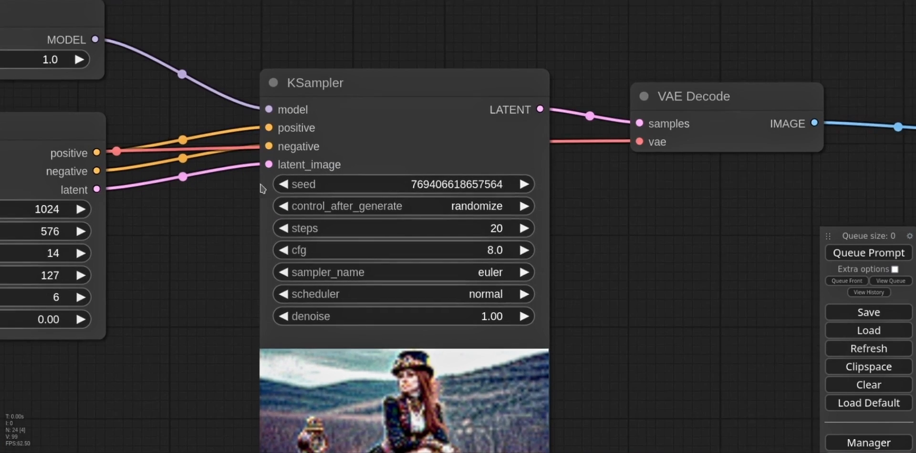
pyautogui.click(471, 228)
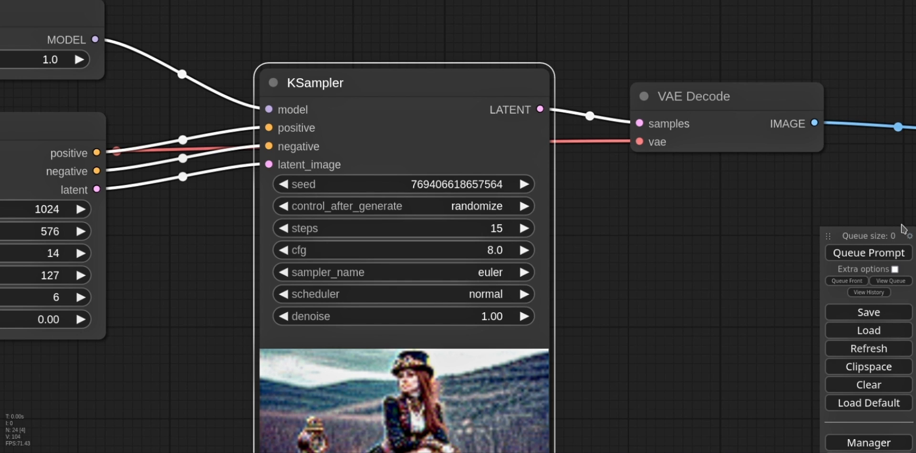
pyautogui.click(867, 253)
pyautogui.moveTo(705, 246); pyautogui.dragTo(239, 241)
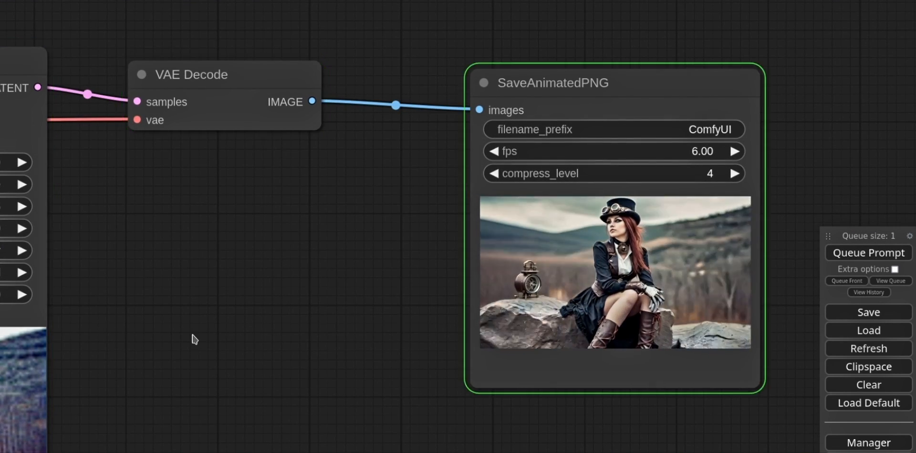
# - Examine the 15-step animation in the SaveAnimatedPNG node for colour and detail against the KSampler preview
pyautogui.scroll(-3, 193, 279)
pyautogui.moveTo(198, 282); pyautogui.dragTo(248, 259)
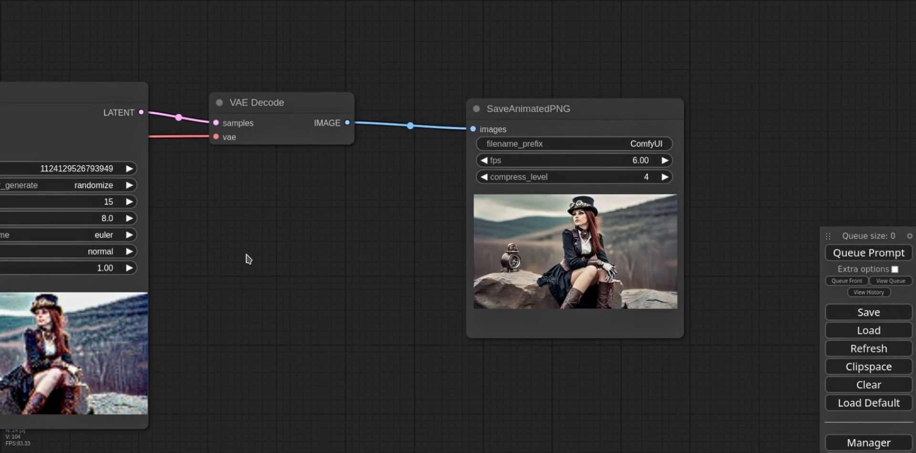
pyautogui.moveTo(163, 252); pyautogui.dragTo(236, 254)
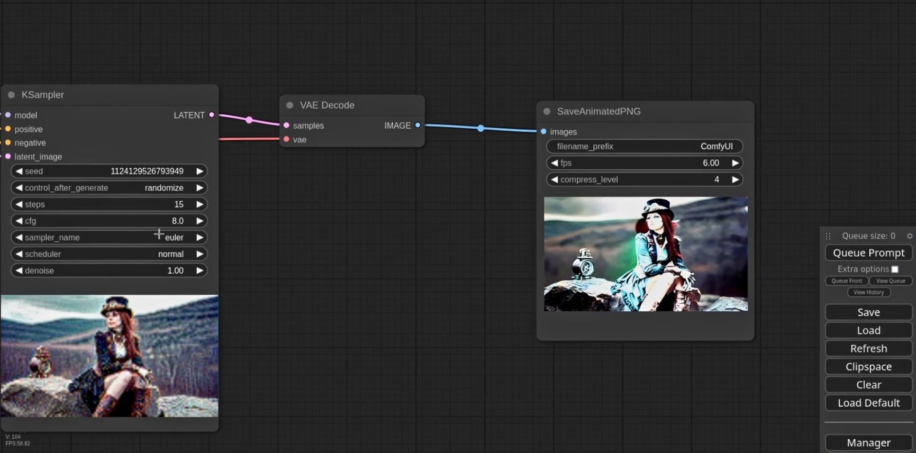
pyautogui.moveTo(475, 249); pyautogui.dragTo(379, 252)
pyautogui.scroll(4, 535, 295)
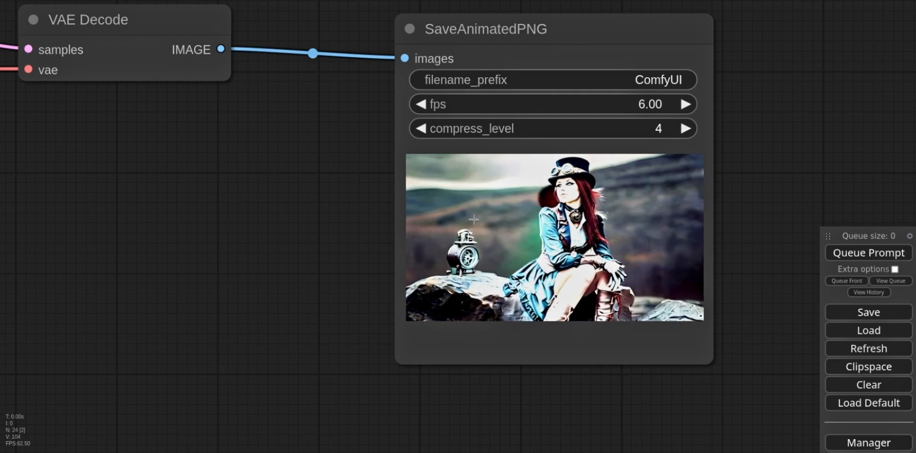
pyautogui.scroll(4, 269, 248)
pyautogui.scroll(-7, 265, 273)
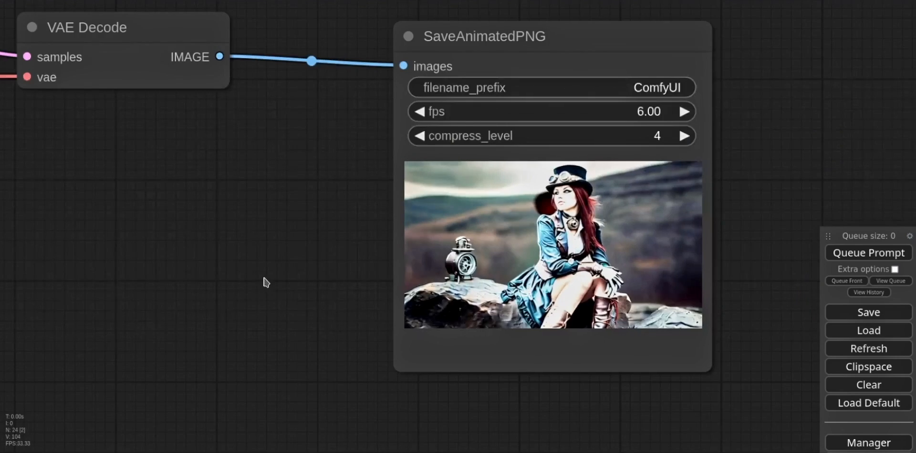
# - Set the KSampler's steps to 30, queue the prompt and view the new animation up close
pyautogui.moveTo(51, 222); pyautogui.dragTo(271, 222)
pyautogui.click(861, 254)
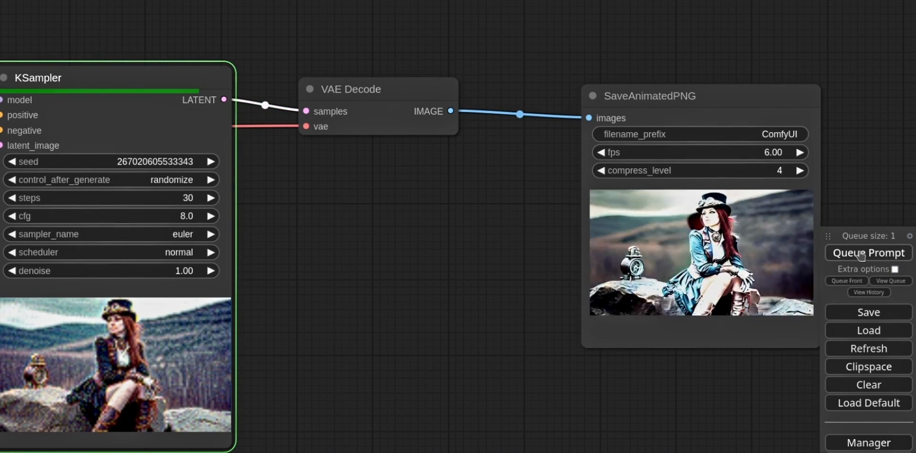
pyautogui.moveTo(477, 252); pyautogui.dragTo(327, 245)
pyautogui.scroll(-5, 467, 223)
pyautogui.scroll(15, 467, 223)
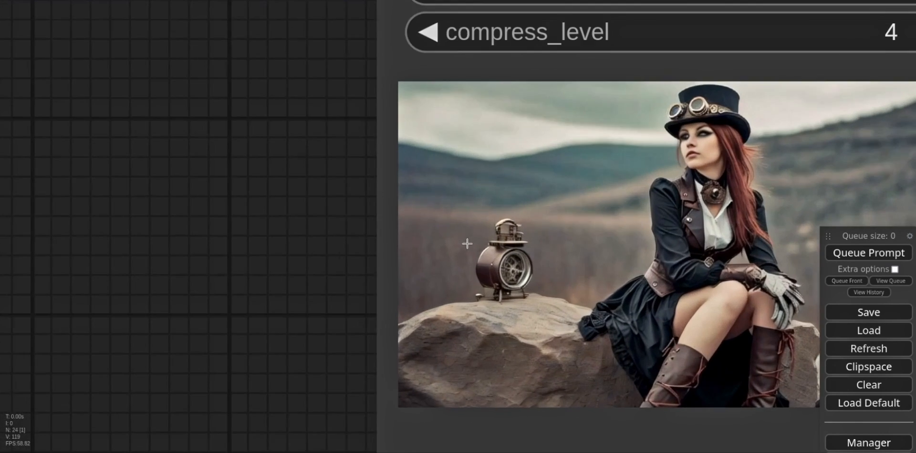
pyautogui.moveTo(467, 244); pyautogui.dragTo(147, 180)
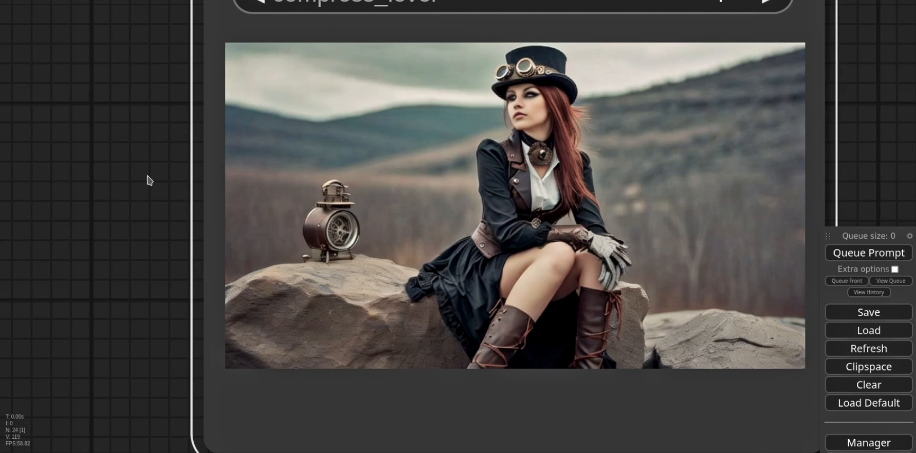
# - Review the SVD_img2vid_Conditioning and KSampler settings, and check the motion in the SaveAnimatedPNG animation
pyautogui.scroll(-3, 143, 168)
pyautogui.moveTo(94, 187); pyautogui.dragTo(238, 255)
pyautogui.scroll(-3, 190, 252)
pyautogui.scroll(-1, 189, 248)
pyautogui.scroll(-4, 238, 258)
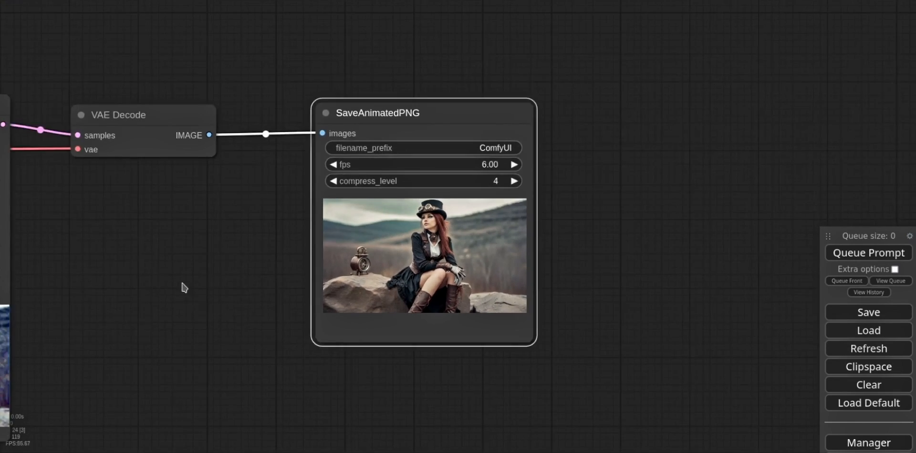
pyautogui.moveTo(183, 283); pyautogui.dragTo(447, 291)
pyautogui.moveTo(384, 322); pyautogui.dragTo(609, 219)
pyautogui.moveTo(134, 314); pyautogui.dragTo(330, 359)
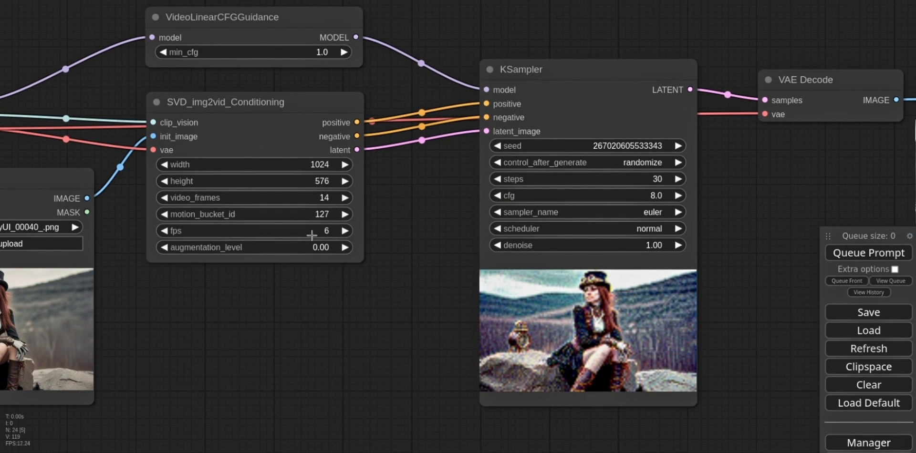
pyautogui.moveTo(429, 203); pyautogui.dragTo(321, 271)
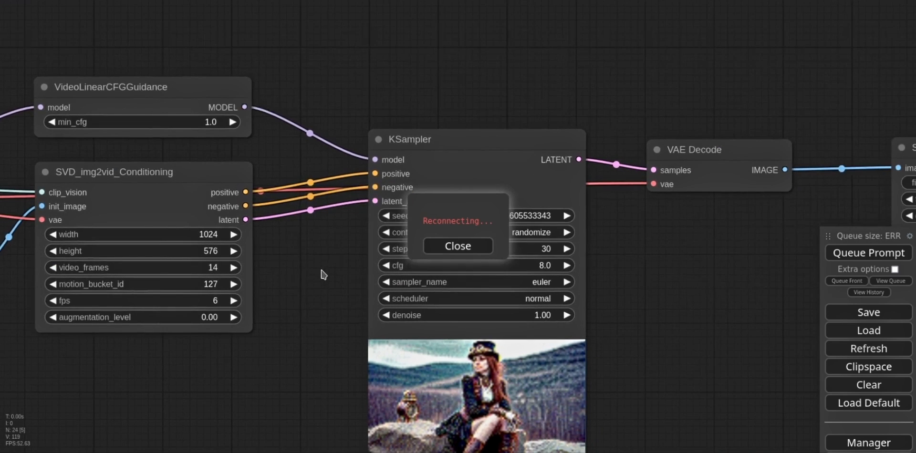
pyautogui.moveTo(702, 263); pyautogui.dragTo(443, 157)
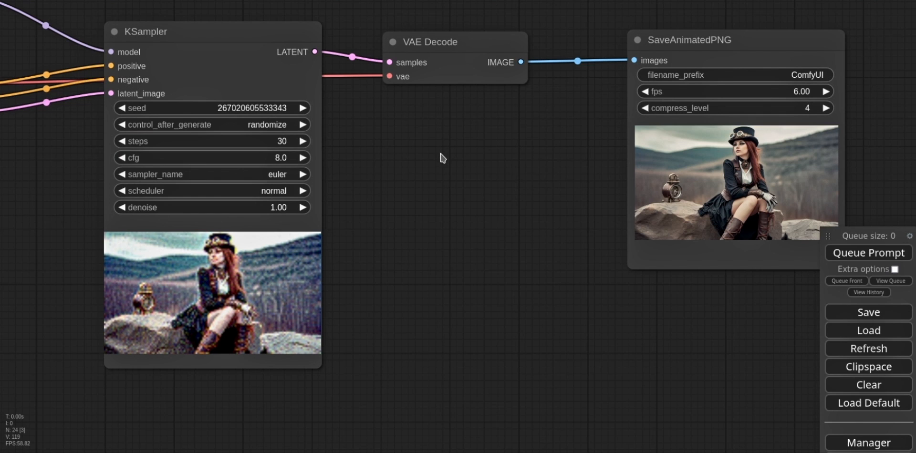
pyautogui.moveTo(496, 162); pyautogui.dragTo(379, 206)
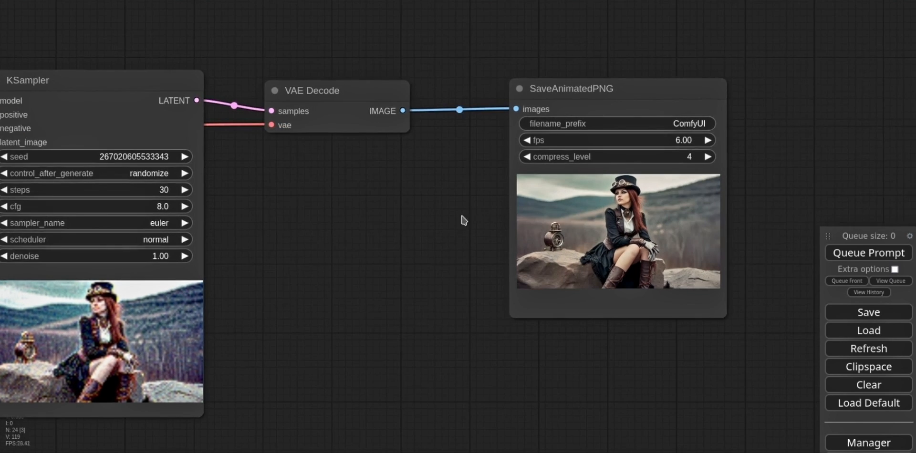
pyautogui.scroll(4, 472, 239)
pyautogui.scroll(1, 471, 302)
pyautogui.moveTo(470, 302); pyautogui.dragTo(337, 305)
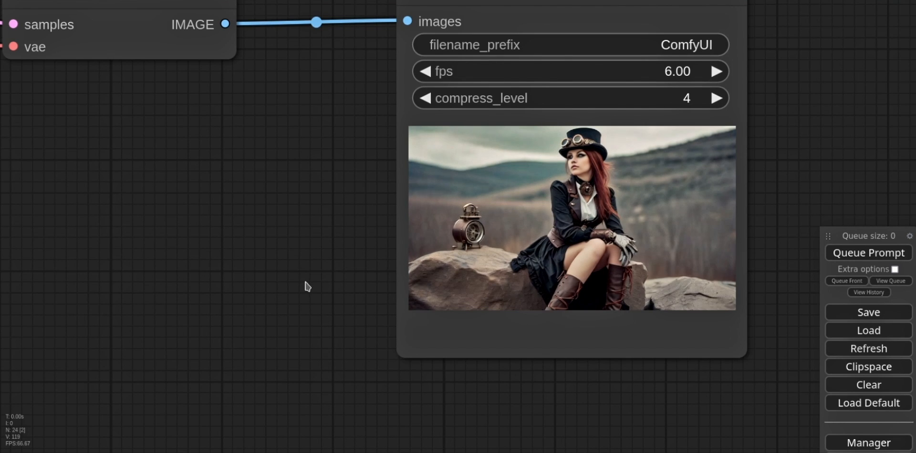
# - Set the KSampler's control_after_generate to fixed
pyautogui.moveTo(134, 219); pyautogui.dragTo(496, 273)
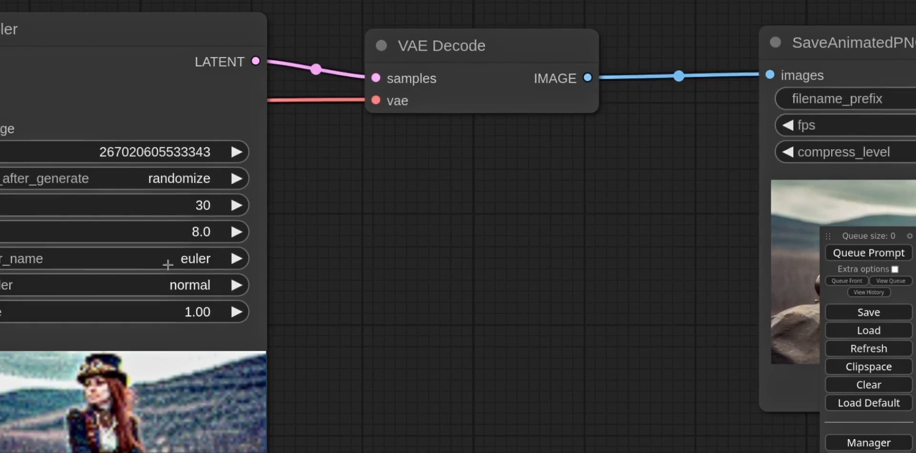
pyautogui.moveTo(301, 304); pyautogui.dragTo(546, 277)
pyautogui.click(439, 162)
pyautogui.click(464, 137)
# - Set the SVD_img2vid_Conditioning node's augmentation_level to 0.01 and queue the prompt
pyautogui.moveTo(153, 264); pyautogui.dragTo(355, 244)
pyautogui.moveTo(114, 242); pyautogui.dragTo(428, 196)
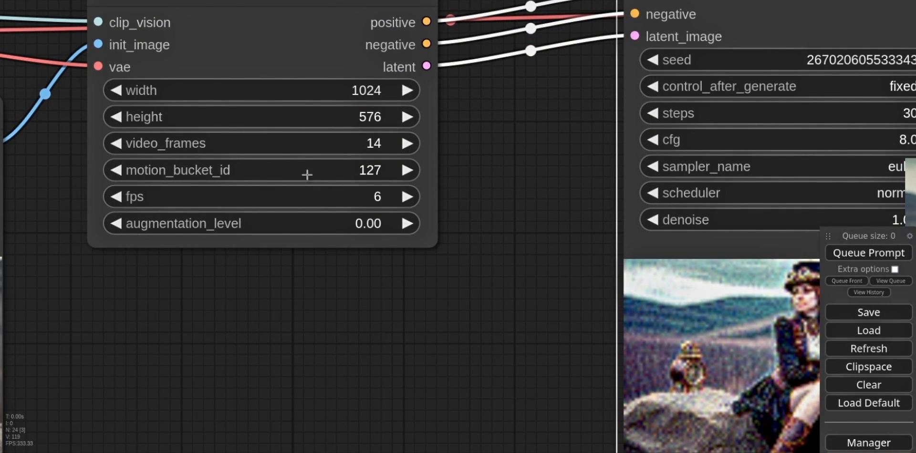
pyautogui.click(405, 224)
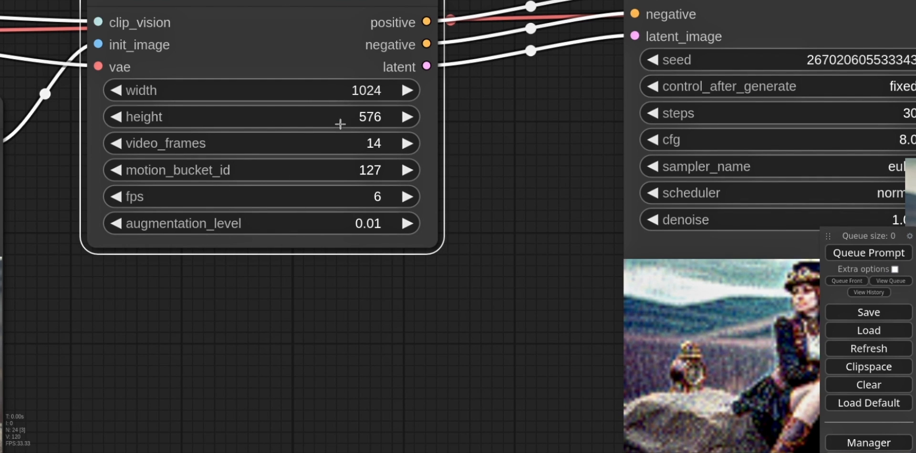
pyautogui.click(843, 260)
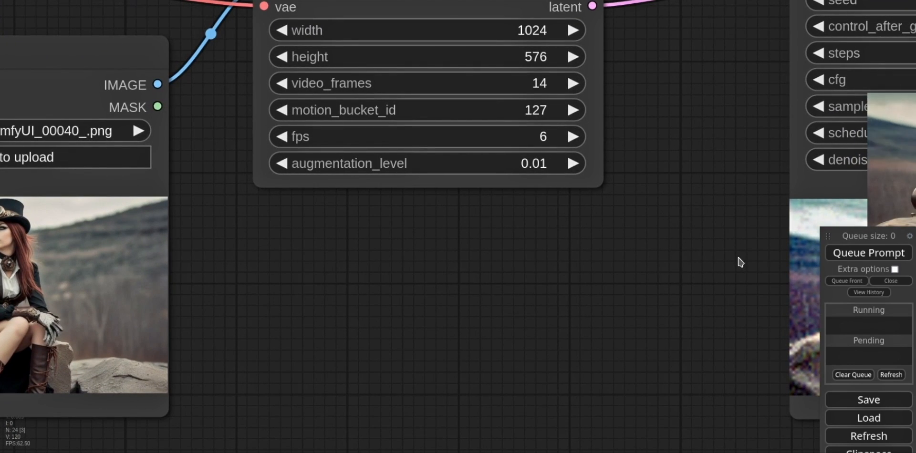
# - Examine the SaveAnimatedPNG animation up close for motion and artifacts
pyautogui.moveTo(647, 257); pyautogui.dragTo(611, 266)
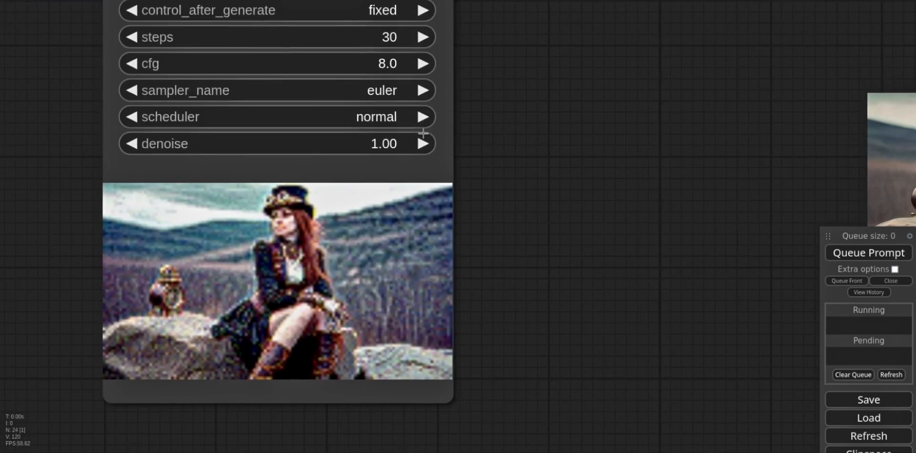
pyautogui.moveTo(517, 190); pyautogui.dragTo(450, 219)
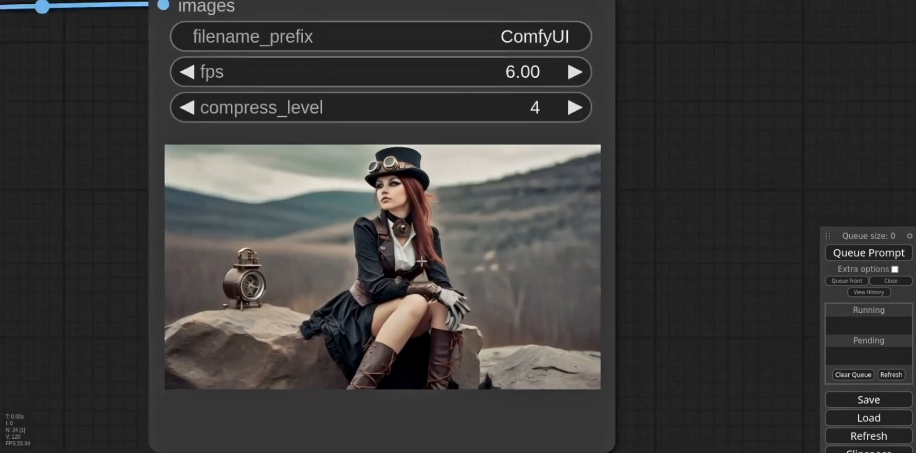
pyautogui.scroll(1, 123, 196)
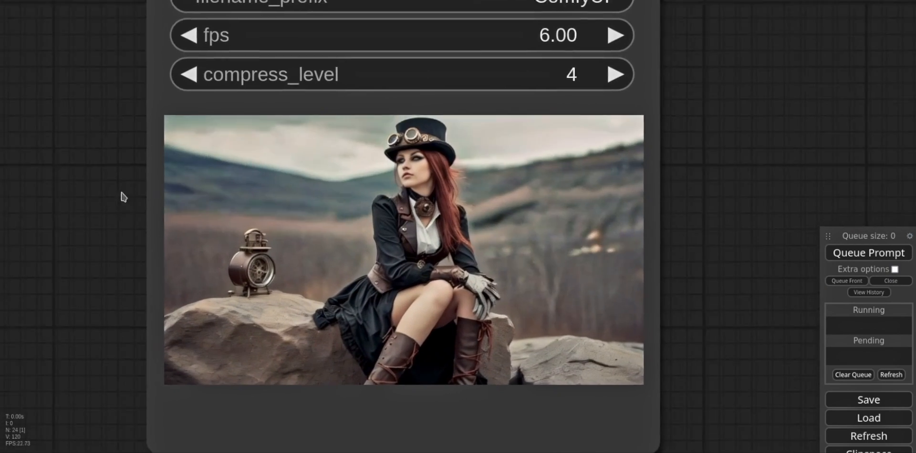
pyautogui.moveTo(123, 196); pyautogui.dragTo(139, 200)
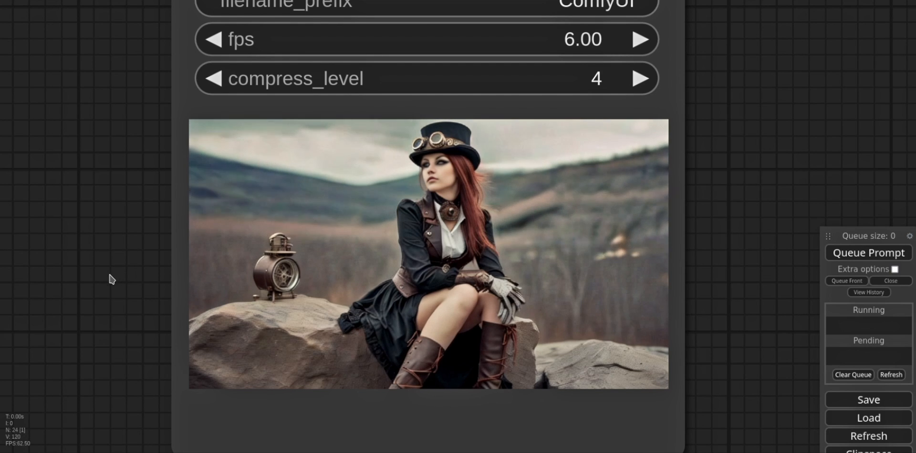
pyautogui.scroll(-1, 106, 286)
pyautogui.scroll(-2, 100, 293)
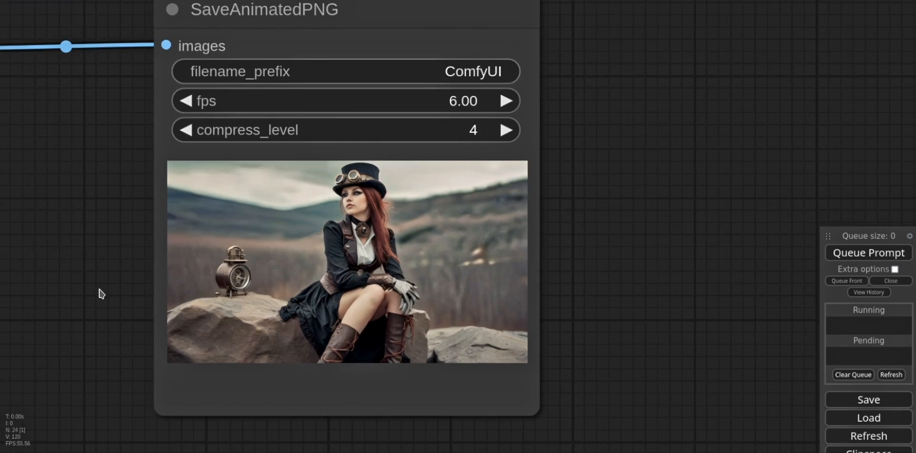
# - Set the SVD_img2vid_Conditioning node's augmentation_level to 0.03, queue the prompt and view the new animation
pyautogui.moveTo(76, 296); pyautogui.dragTo(622, 204)
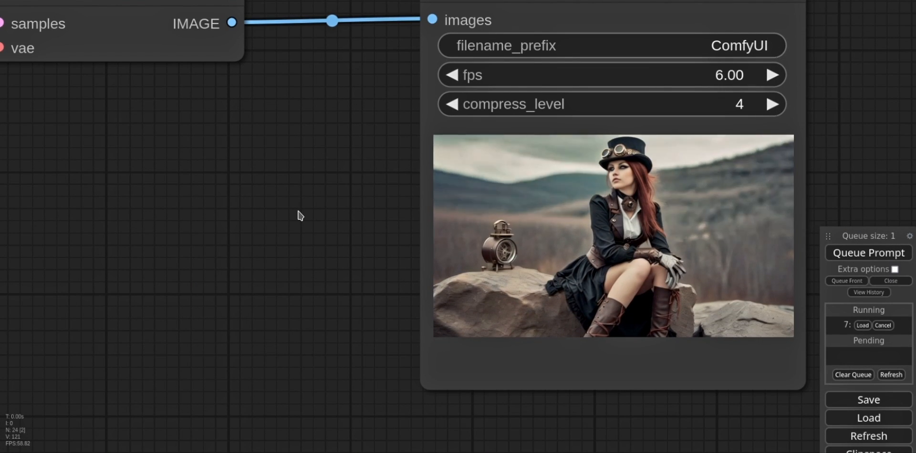
pyautogui.scroll(1, 300, 215)
pyautogui.moveTo(322, 244); pyautogui.dragTo(291, 266)
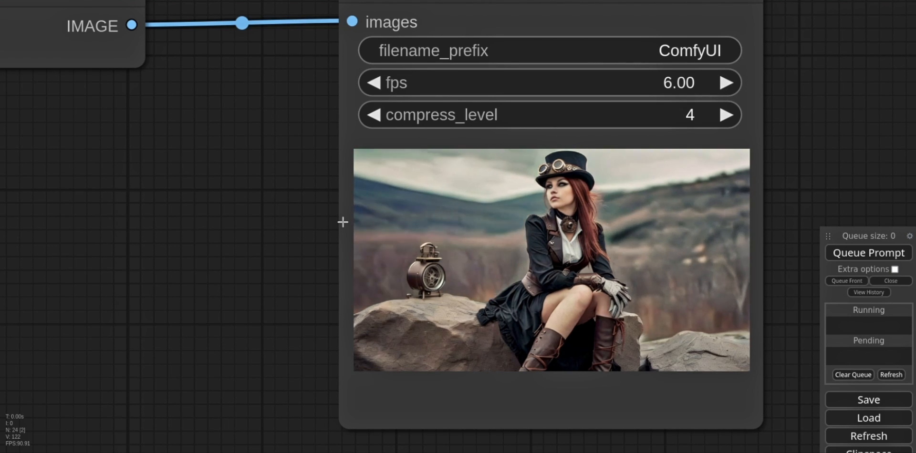
# - Set the SVD_img2vid_Conditioning node's motion_bucket_id to 1
pyautogui.moveTo(283, 123); pyautogui.dragTo(647, 160)
pyautogui.moveTo(274, 238); pyautogui.dragTo(913, 260)
pyautogui.moveTo(214, 303); pyautogui.dragTo(434, 351)
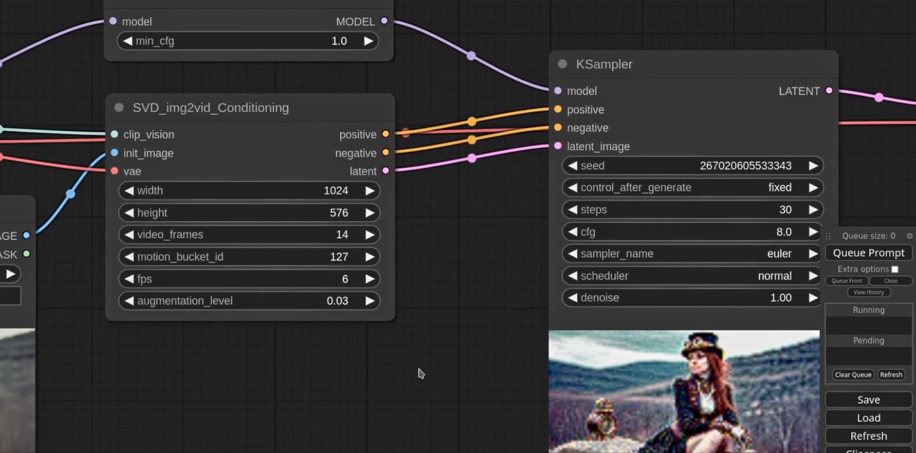
pyautogui.scroll(2, 404, 374)
pyautogui.moveTo(376, 366); pyautogui.dragTo(414, 349)
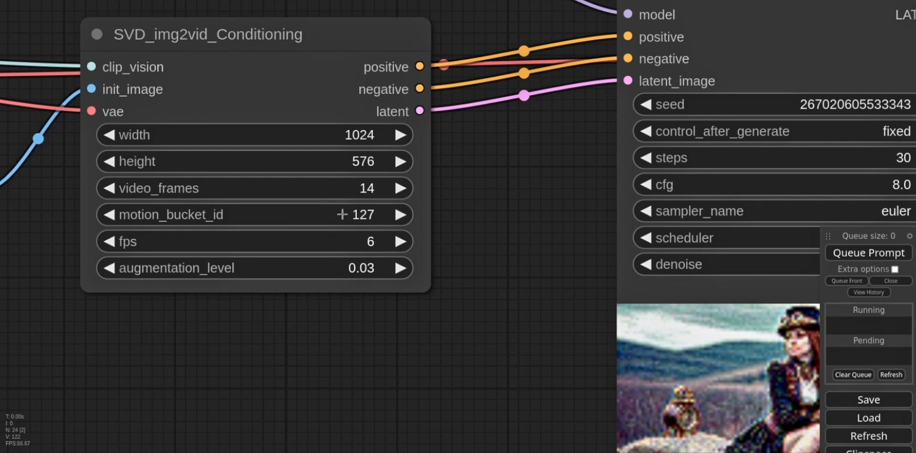
pyautogui.moveTo(322, 216); pyautogui.dragTo(239, 209)
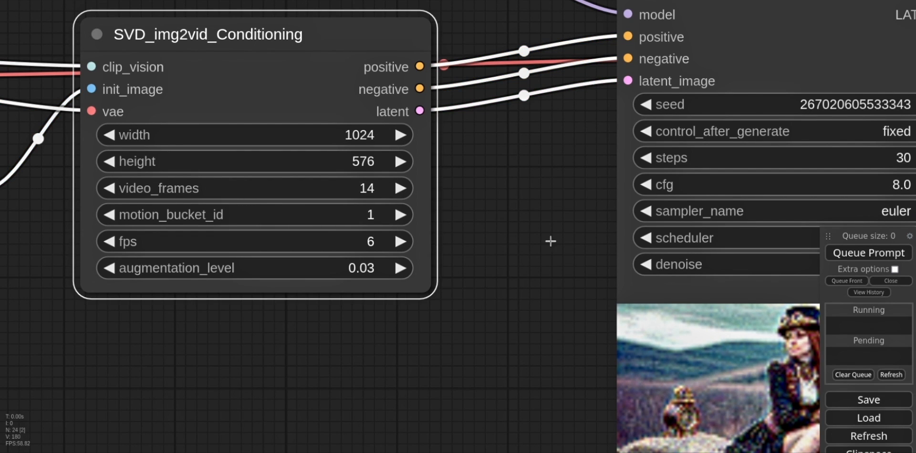
# - Queue the prompt and view the resulting animation in the SaveAnimatedPNG node
pyautogui.click(877, 252)
pyautogui.moveTo(509, 309); pyautogui.dragTo(35, 244)
pyautogui.moveTo(631, 249); pyautogui.dragTo(297, 344)
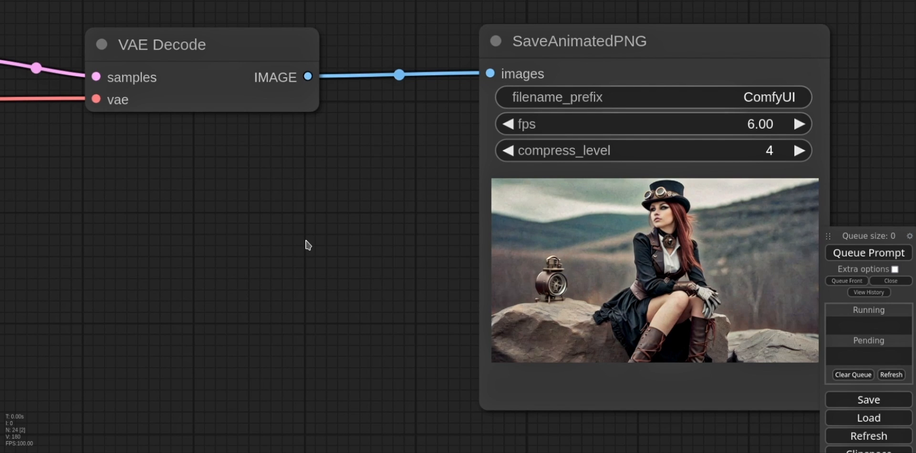
# - Set the SVD_img2vid_Conditioning node's motion_bucket_id to 200 and queue the prompt
pyautogui.moveTo(210, 277); pyautogui.dragTo(530, 256)
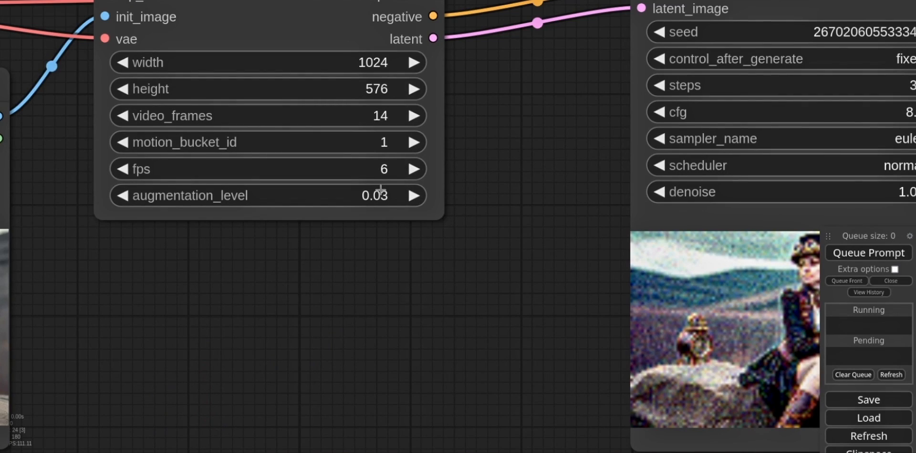
pyautogui.moveTo(355, 139); pyautogui.dragTo(392, 149)
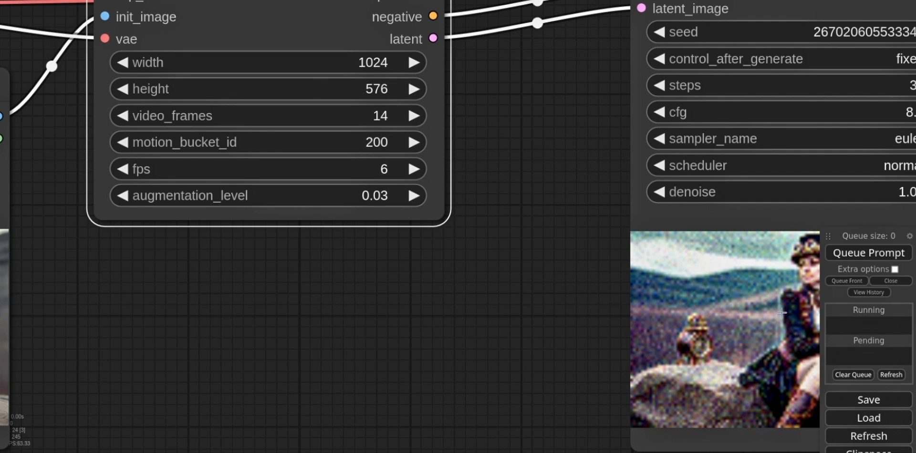
pyautogui.click(885, 254)
# - Inspect the woman's face and the background motion in the SaveAnimatedPNG animation up close
pyautogui.moveTo(511, 305); pyautogui.dragTo(44, 384)
pyautogui.moveTo(590, 291); pyautogui.dragTo(19, 296)
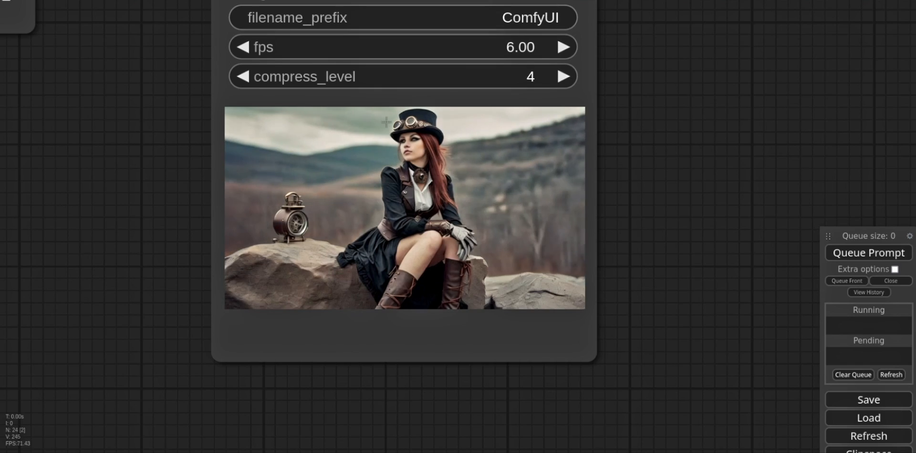
pyautogui.scroll(15, 386, 122)
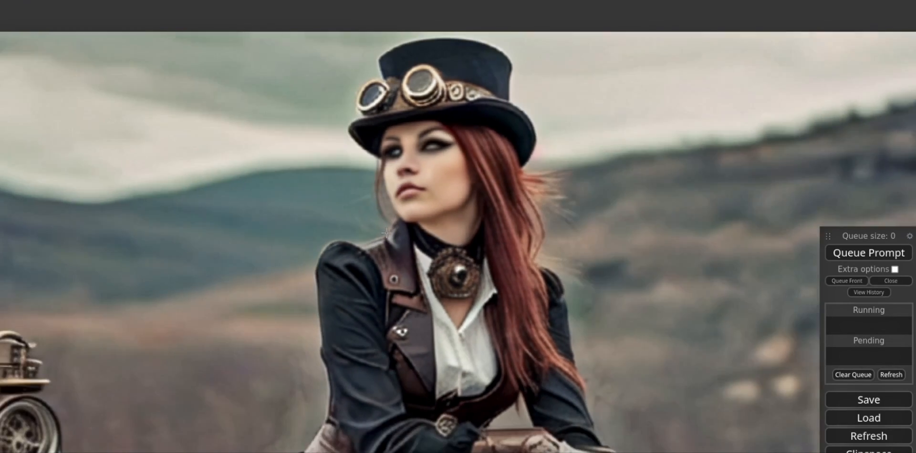
pyautogui.scroll(-8, 386, 233)
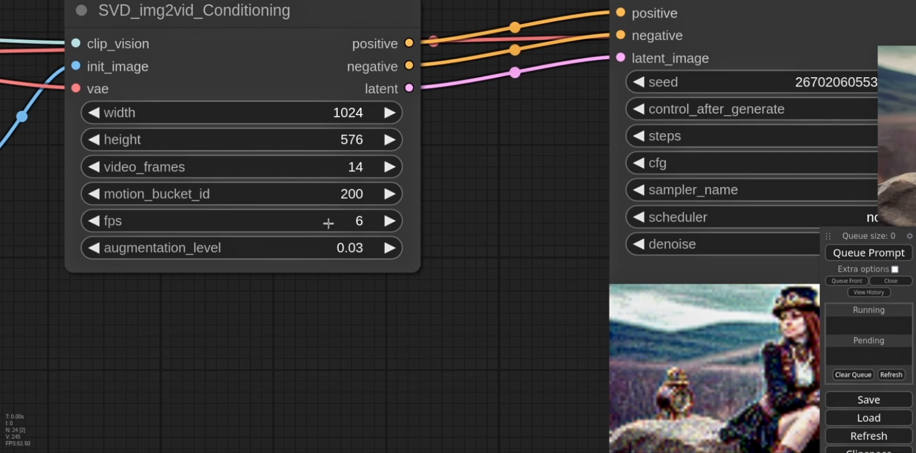
# - Set motion_bucket_id to 178 and augmentation_level to 0.05 in the SVD_img2vid_Conditioning node, and queue the prompt
pyautogui.moveTo(178, 193); pyautogui.dragTo(172, 193)
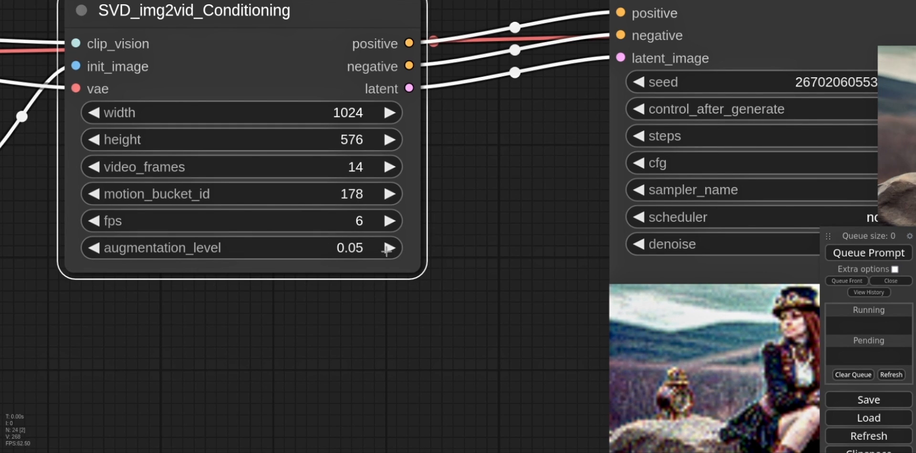
pyautogui.moveTo(520, 151); pyautogui.dragTo(497, 162)
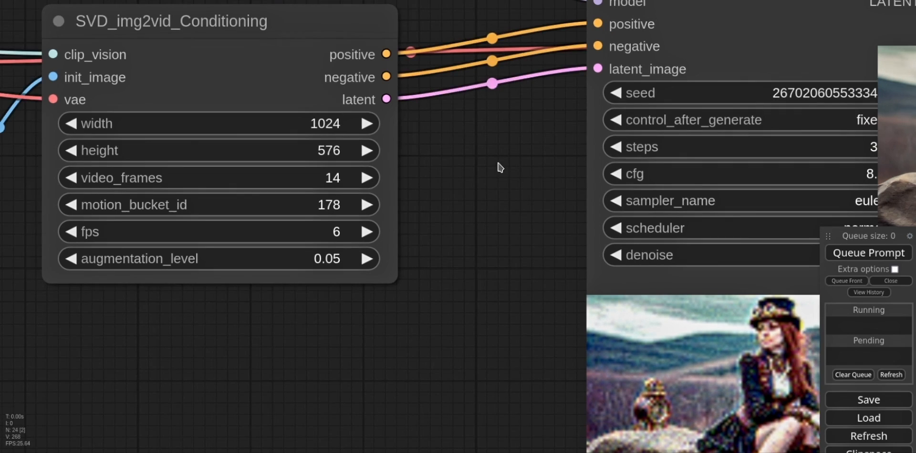
pyautogui.click(844, 257)
# - Follow the run to the SaveAnimatedPNG node and inspect the new animation's motion and facial detail up close
pyautogui.moveTo(489, 292); pyautogui.dragTo(366, 259)
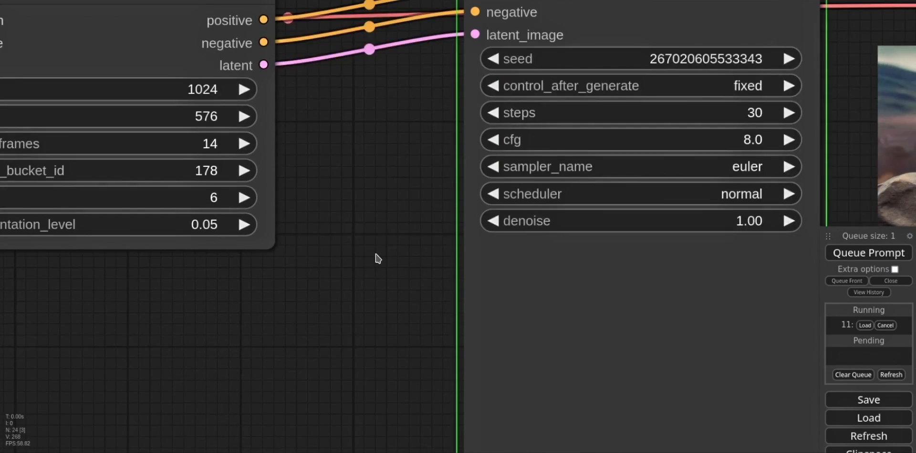
pyautogui.scroll(-4, 384, 281)
pyautogui.moveTo(379, 316); pyautogui.dragTo(85, 304)
pyautogui.moveTo(683, 209); pyautogui.dragTo(418, 274)
pyautogui.scroll(1, 418, 274)
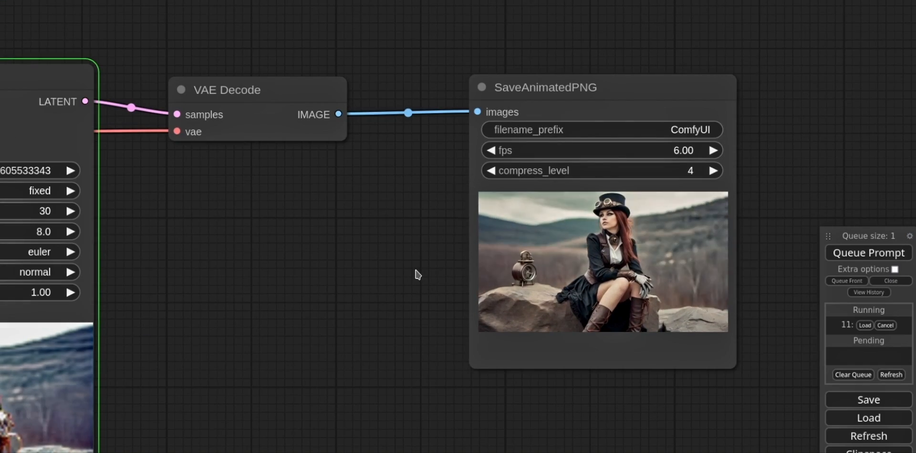
pyautogui.scroll(8, 627, 243)
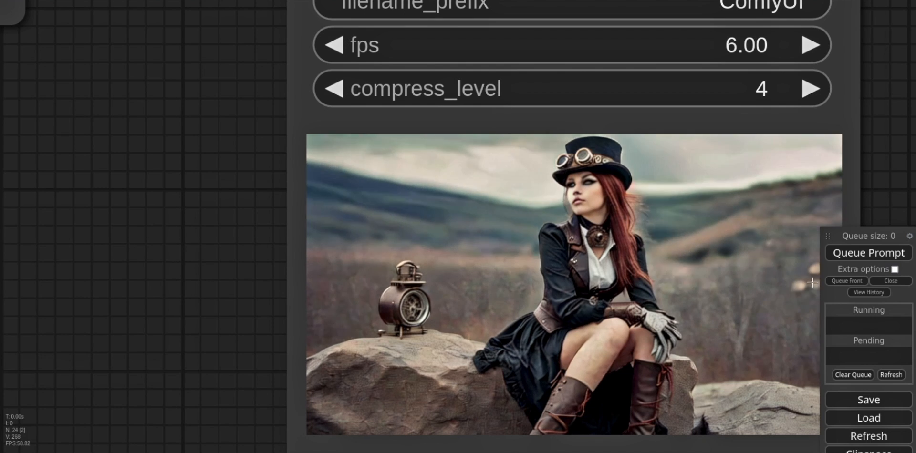
pyautogui.scroll(8, 616, 168)
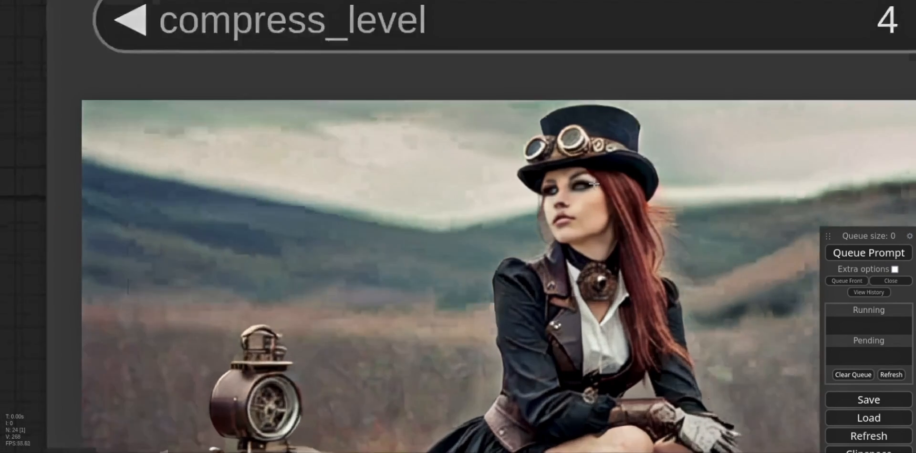
pyautogui.scroll(-8, 560, 225)
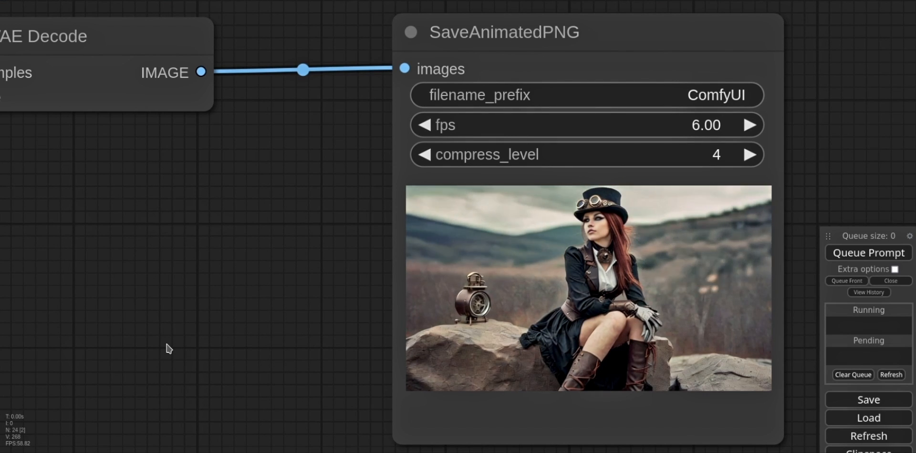
# - Set motion_bucket_id to 144 and augmentation_level to 0.03 in the SVD_img2vid_Conditioning node
pyautogui.moveTo(197, 300); pyautogui.dragTo(581, 240)
pyautogui.moveTo(320, 204); pyautogui.dragTo(403, 218)
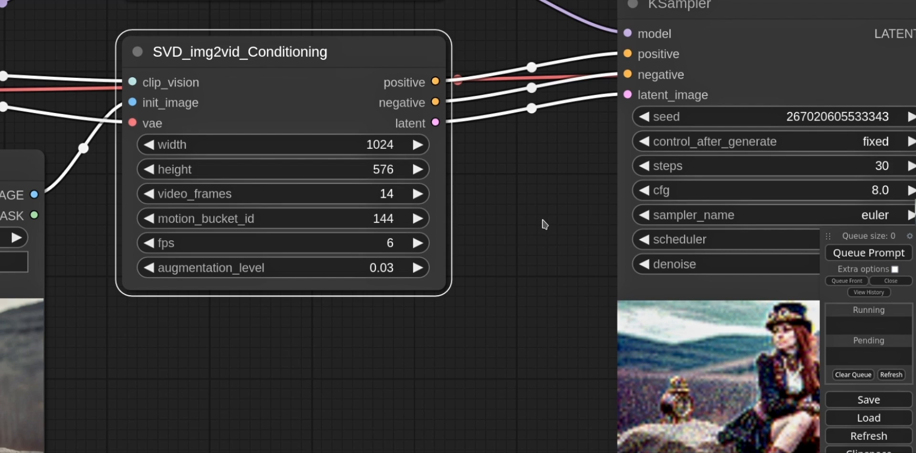
# - Set the KSampler's steps to 27 and queue the prompt from the SaveAnimatedPNG view
pyautogui.moveTo(576, 181); pyautogui.dragTo(242, 184)
pyautogui.click(341, 174)
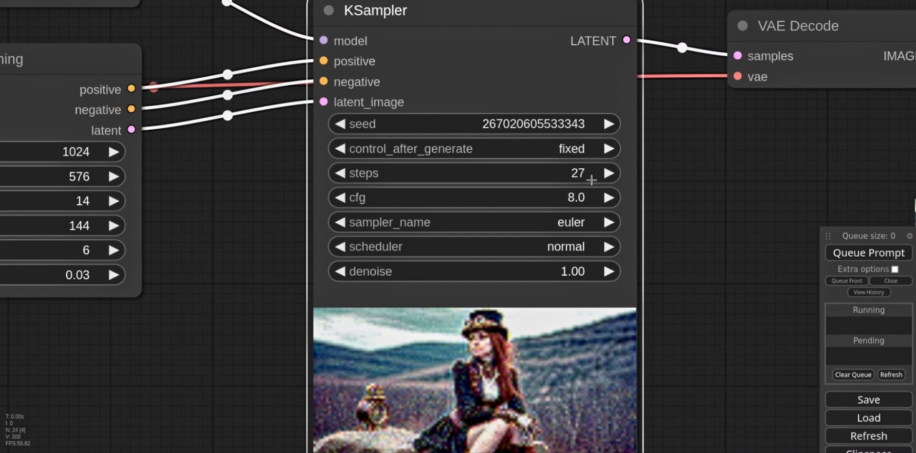
pyautogui.moveTo(689, 188); pyautogui.dragTo(62, 211)
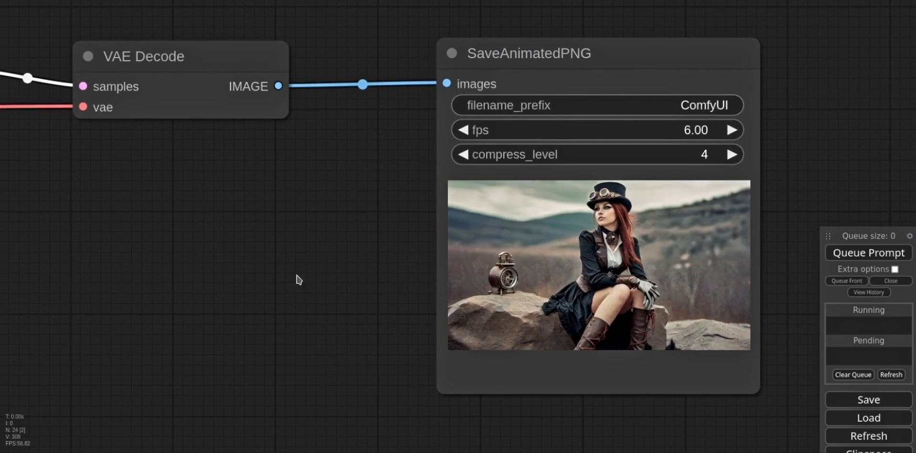
pyautogui.moveTo(369, 282); pyautogui.dragTo(359, 332)
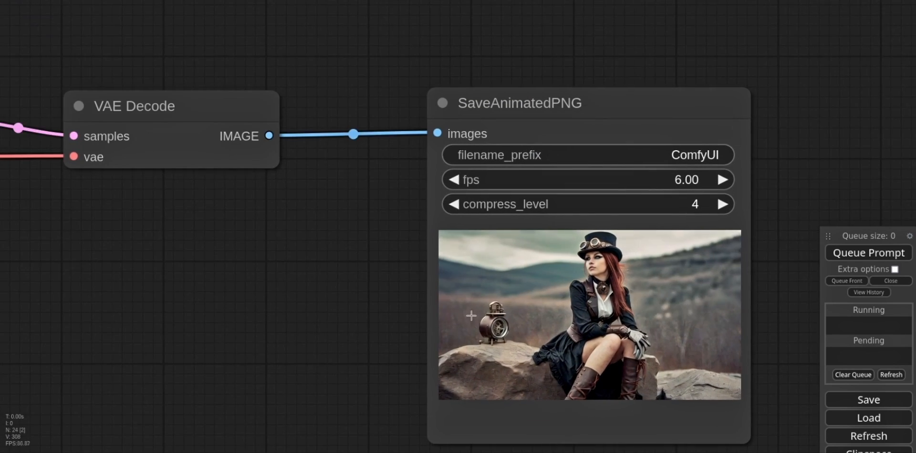
pyautogui.click(844, 254)
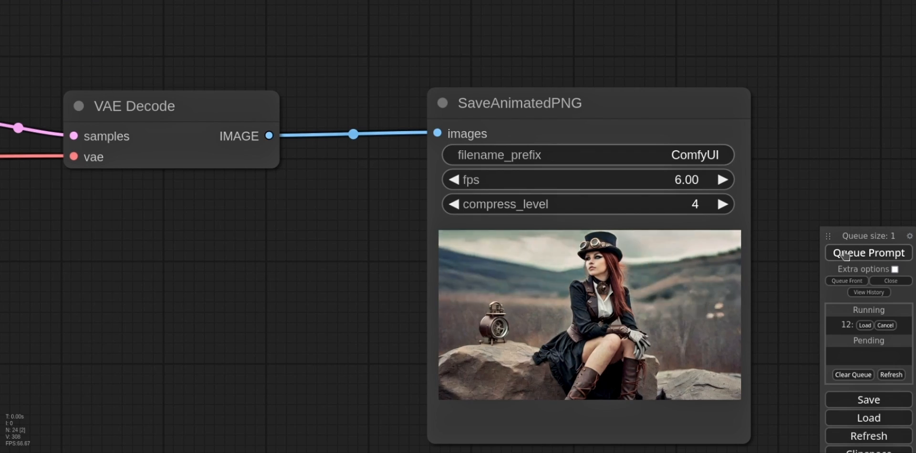
# - Examine the latest SaveAnimatedPNG animation up close, and check the SVD_img2vid_Conditioning settings behind it
pyautogui.scroll(-5, 374, 240)
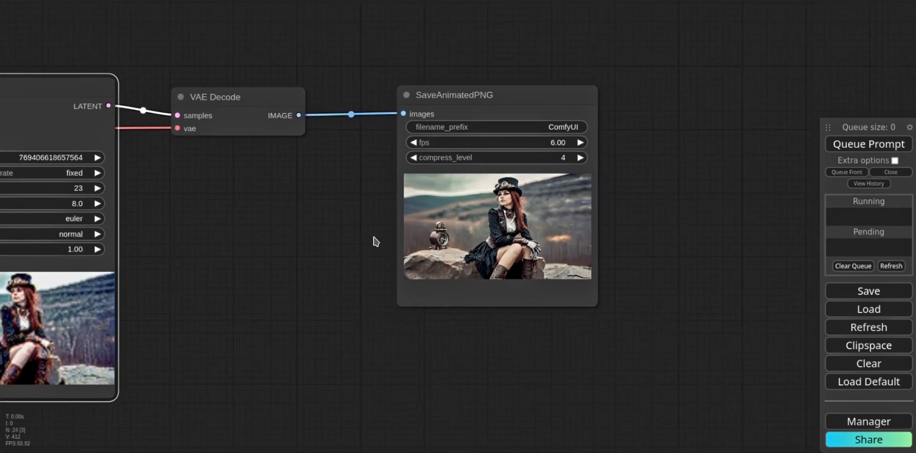
pyautogui.scroll(7, 374, 261)
pyautogui.scroll(2, 374, 261)
pyautogui.moveTo(377, 260); pyautogui.dragTo(232, 257)
pyautogui.scroll(3, 232, 260)
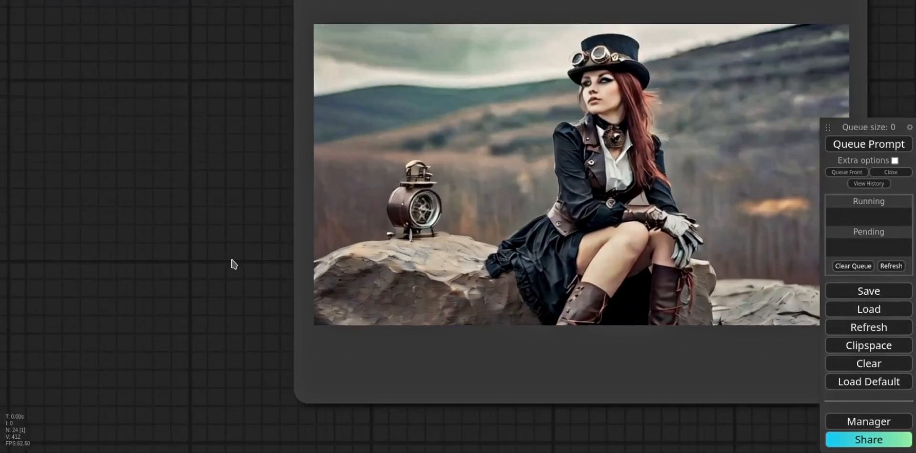
pyautogui.moveTo(193, 201); pyautogui.dragTo(67, 235)
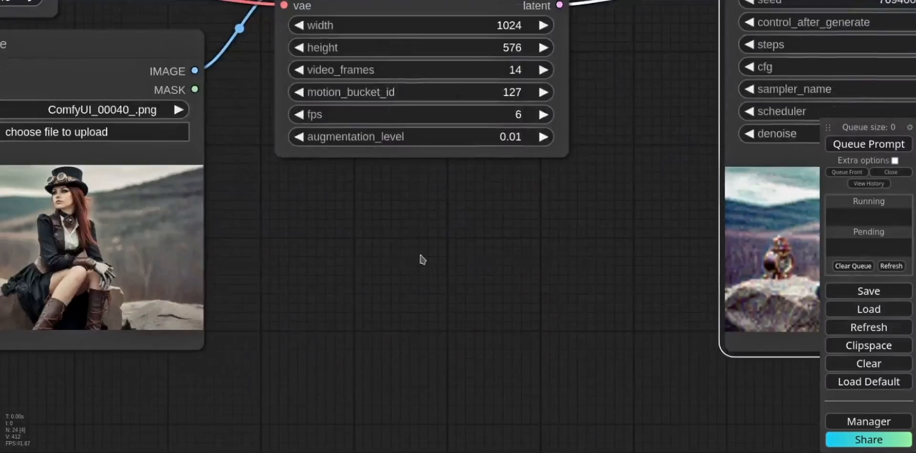
# - Inspect the source image in the image loading node up close, focusing on the woman's face and the background
pyautogui.scroll(5, 82, 246)
pyautogui.moveTo(385, 251); pyautogui.dragTo(667, 270)
pyautogui.scroll(7, 295, 219)
pyautogui.scroll(3, 442, 240)
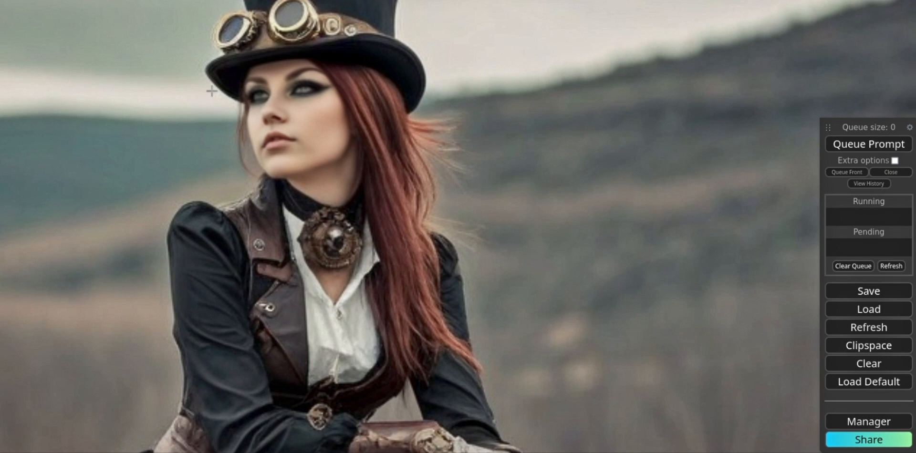
pyautogui.scroll(-14, 355, 110)
pyautogui.scroll(9, 468, 129)
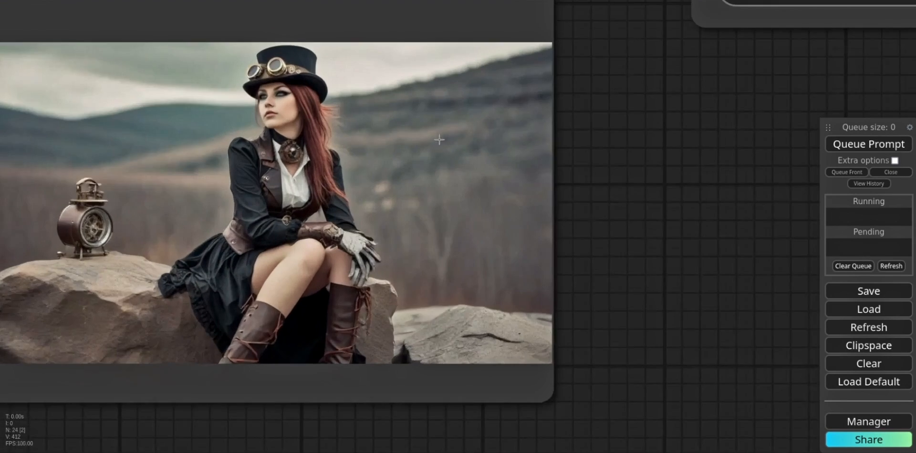
pyautogui.moveTo(667, 134); pyautogui.dragTo(830, 180)
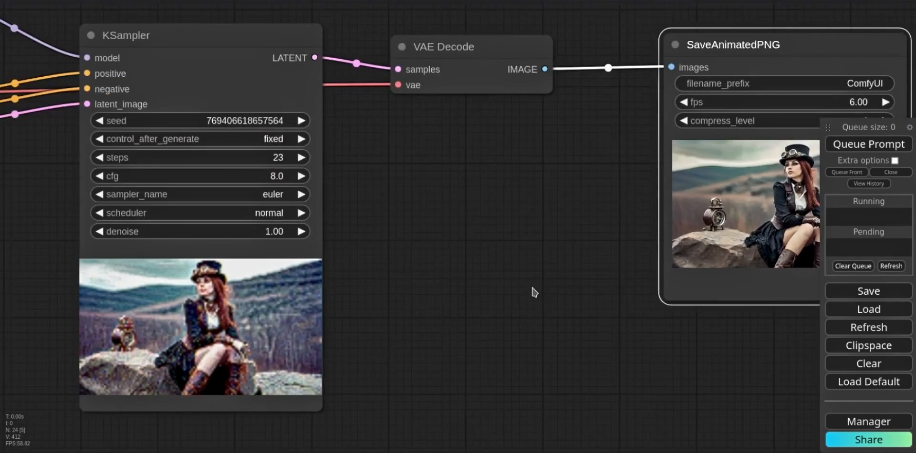
# - Compare the SaveAnimatedPNG animation's colours and detail with the source image
pyautogui.moveTo(539, 274); pyautogui.dragTo(206, 348)
pyautogui.scroll(3, 323, 340)
pyautogui.scroll(3, 208, 352)
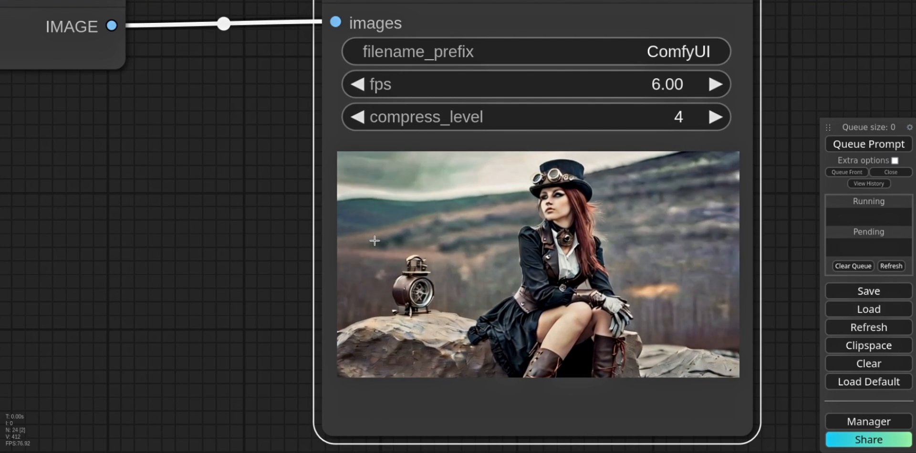
# - Review the KSampler settings and examine the SaveAnimatedPNG animation up close
pyautogui.moveTo(55, 133); pyautogui.dragTo(313, 306)
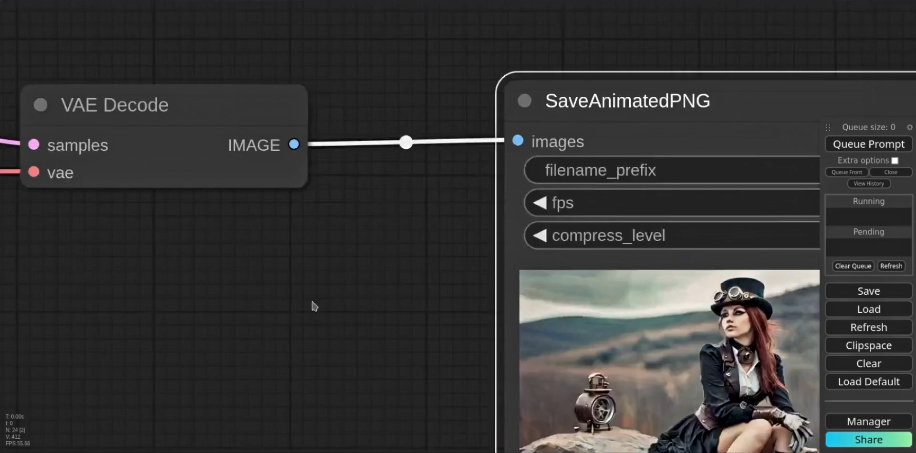
pyautogui.moveTo(122, 284)
pyautogui.mouseDown()
pyautogui.moveTo(444, 311)
pyautogui.moveTo(648, 252)
pyautogui.mouseUp()
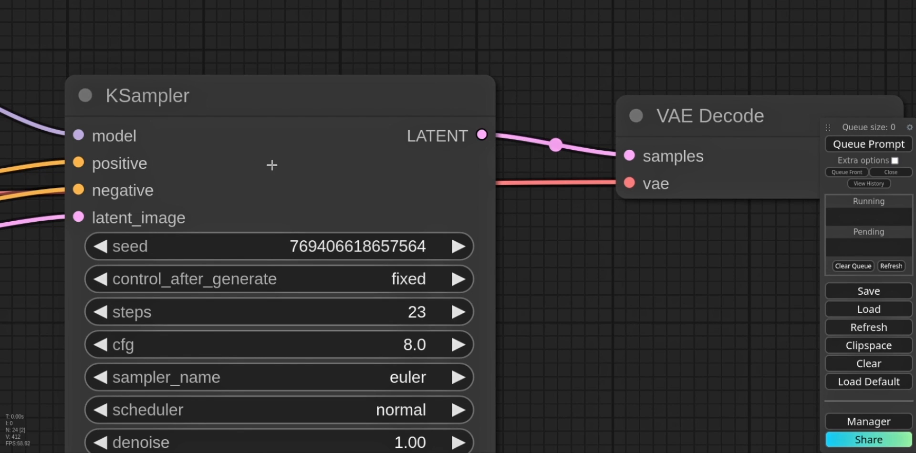
pyautogui.moveTo(667, 309); pyautogui.dragTo(344, 186)
pyautogui.moveTo(508, 256); pyautogui.dragTo(252, 176)
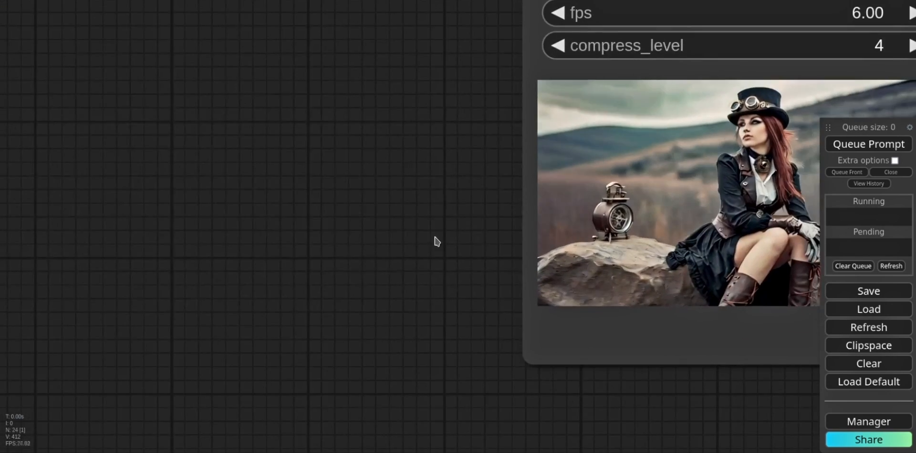
pyautogui.moveTo(434, 238); pyautogui.dragTo(284, 282)
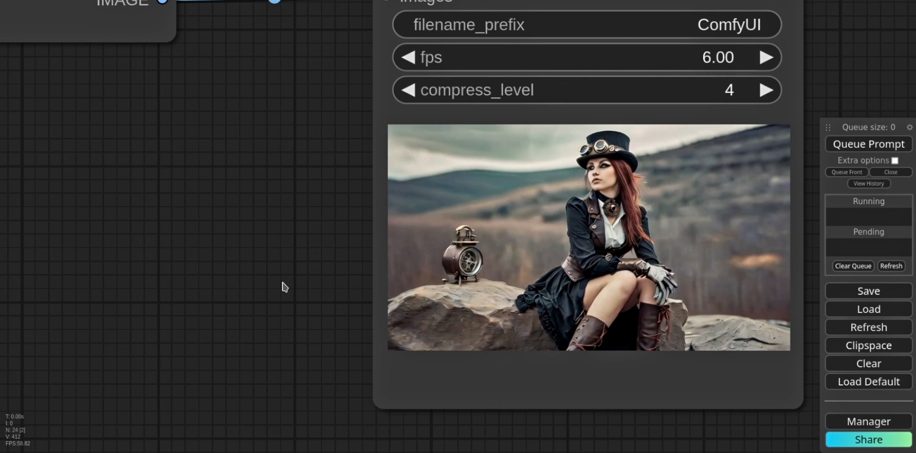
pyautogui.scroll(-8, 237, 271)
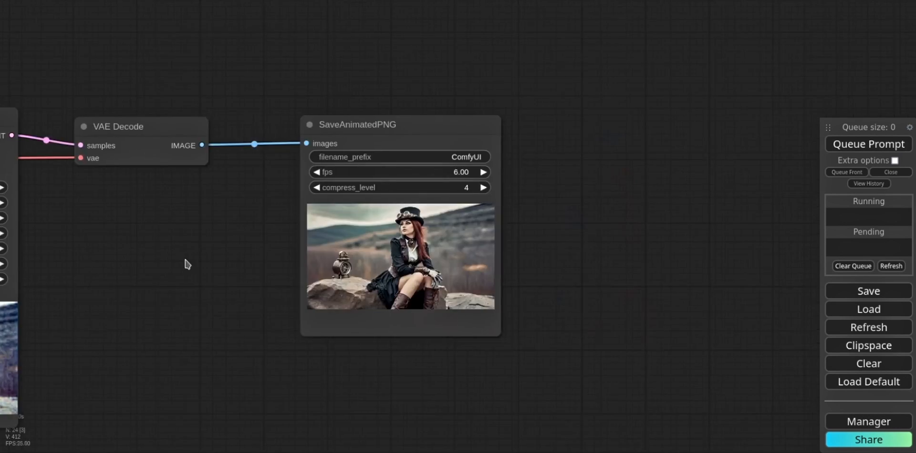
# - Add a Load Checkpoint node in the empty area before the image-to-video nodes, using the RealisticStockPhoto10.safetensors checkpoint
pyautogui.moveTo(186, 264); pyautogui.dragTo(570, 242)
pyautogui.moveTo(30, 367); pyautogui.dragTo(614, 316)
pyautogui.scroll(1, 464, 345)
pyautogui.scroll(-1, 462, 344)
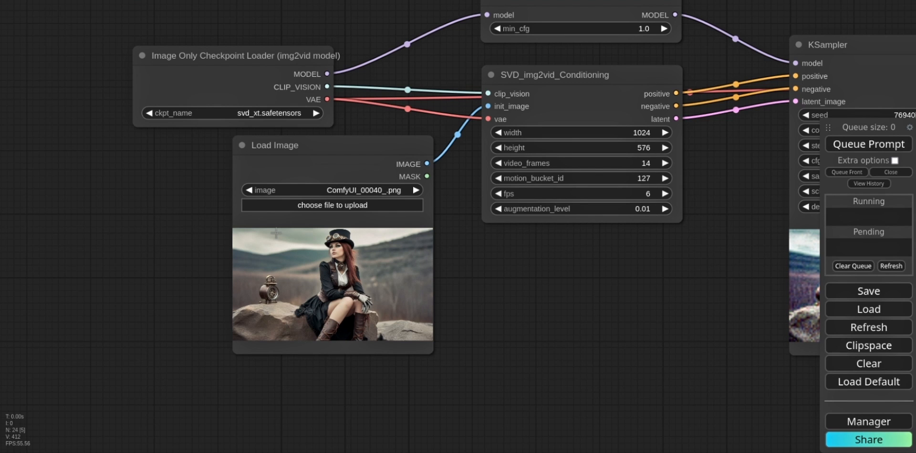
pyautogui.moveTo(77, 265); pyautogui.dragTo(380, 300)
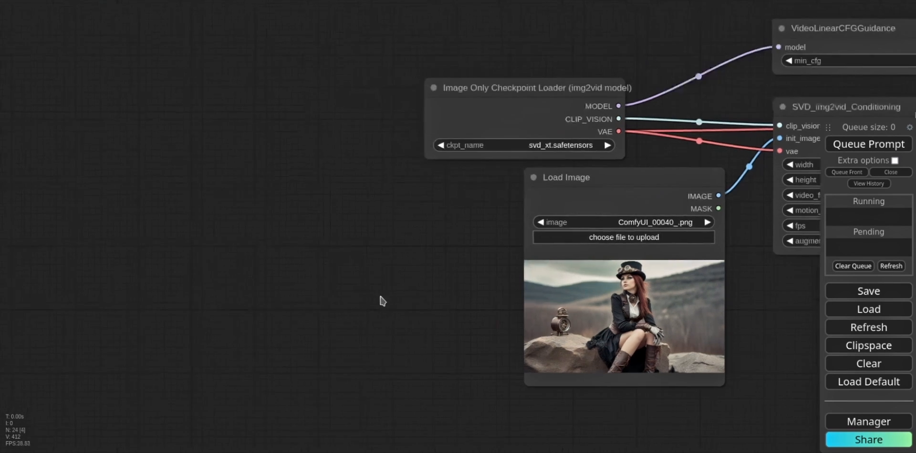
pyautogui.scroll(1, 358, 303)
pyautogui.scroll(-1, 337, 315)
pyautogui.scroll(-2, 337, 315)
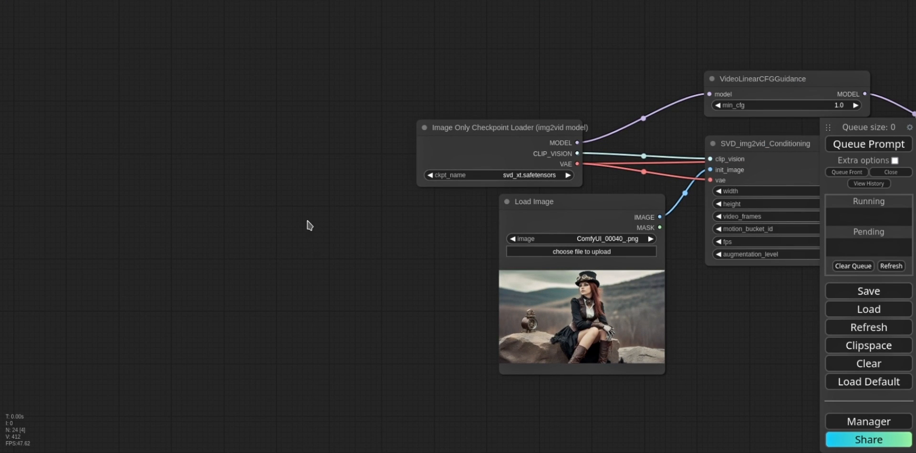
pyautogui.moveTo(423, 225); pyautogui.dragTo(309, 260)
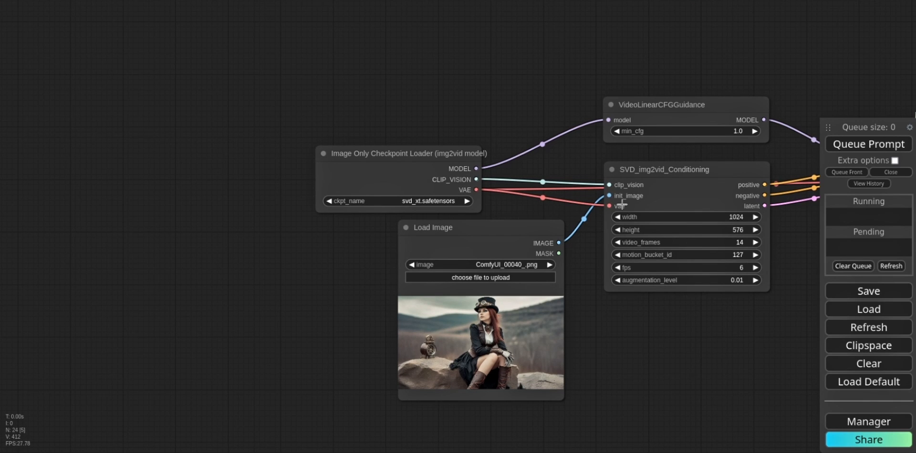
pyautogui.moveTo(174, 106); pyautogui.dragTo(472, 119)
pyautogui.doubleClick(142, 180)
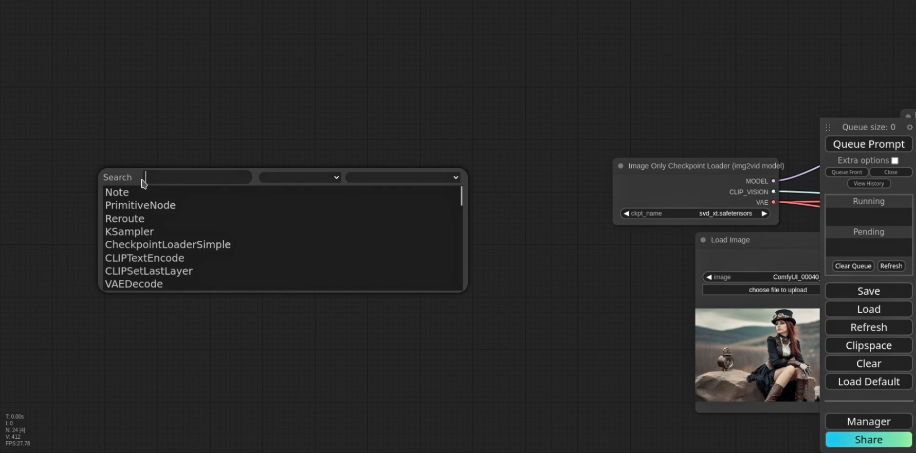
pyautogui.write('check')
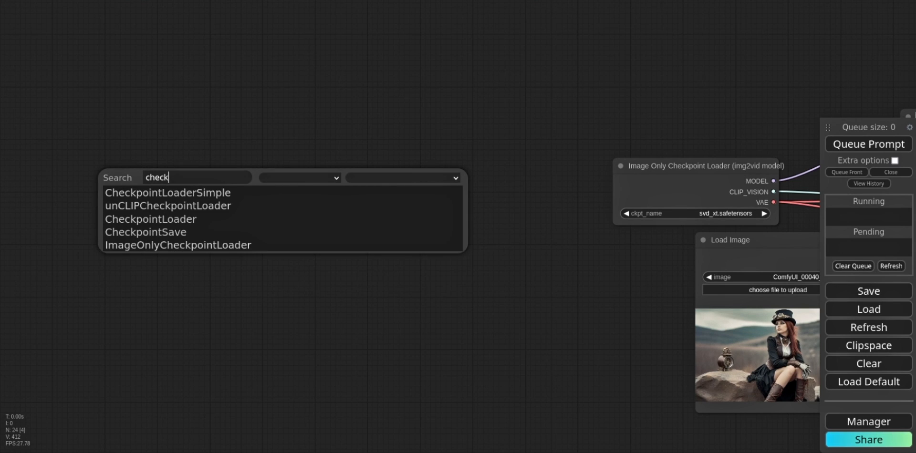
pyautogui.click(229, 195)
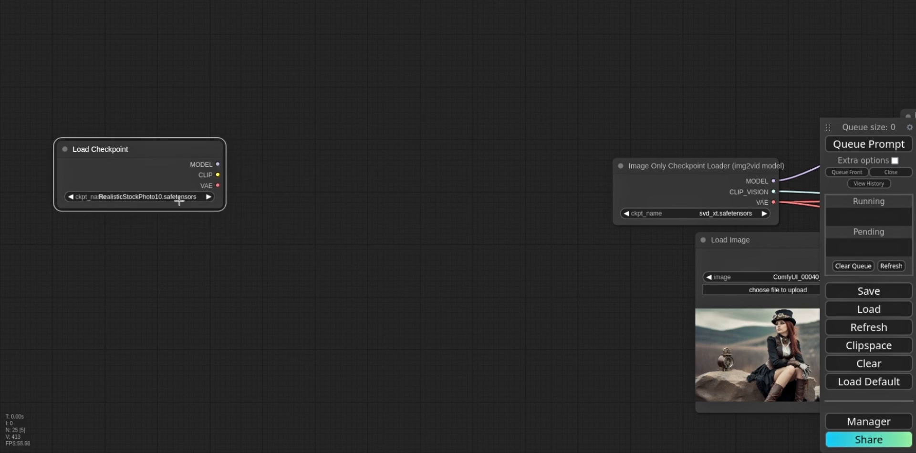
pyautogui.click(179, 201)
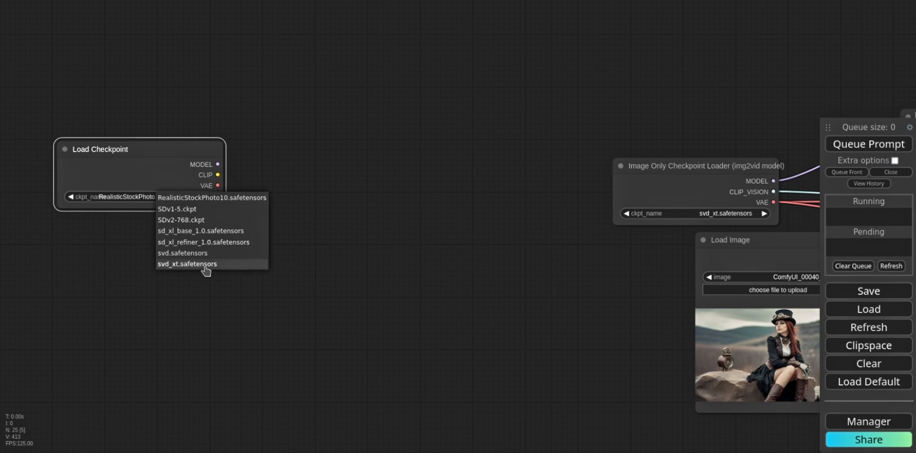
pyautogui.click(227, 201)
# - Place a new KSampler node beside Load Checkpoint and connect the checkpoint's MODEL output to its model input
pyautogui.moveTo(176, 147); pyautogui.dragTo(117, 139)
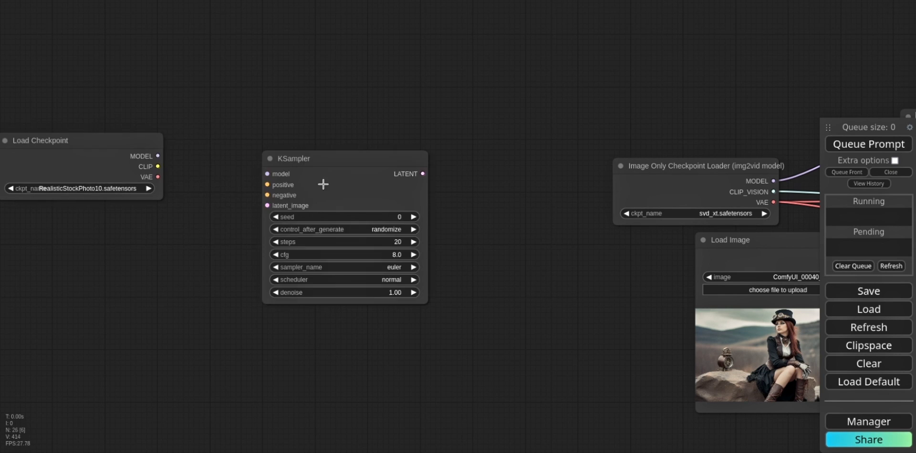
pyautogui.moveTo(319, 174); pyautogui.dragTo(304, 162)
pyautogui.moveTo(157, 156); pyautogui.dragTo(430, 155)
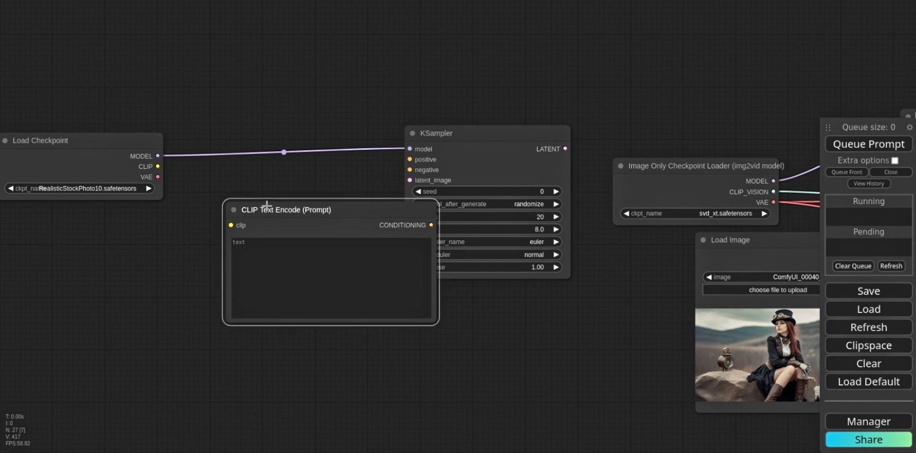
# - Add two compact, stacked CLIP Text Encode nodes and wire them from the checkpoint's CLIP output to the KSampler's positive and negative inputs
pyautogui.moveTo(265, 207); pyautogui.dragTo(236, 195)
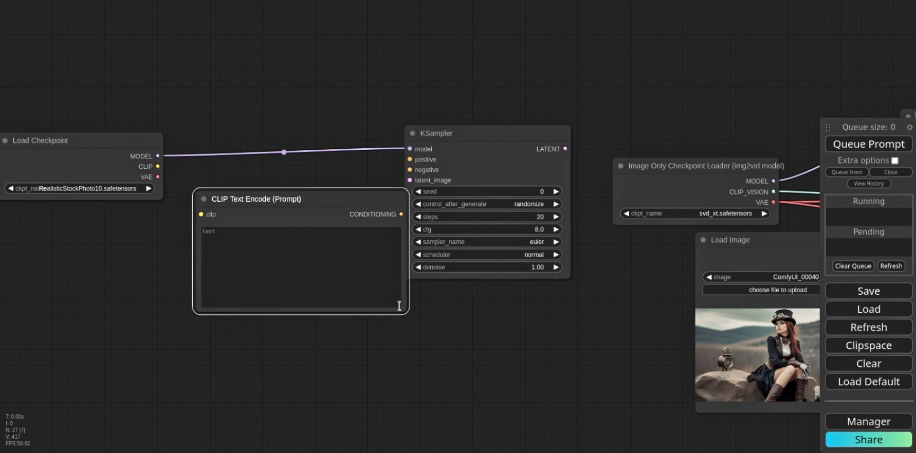
pyautogui.moveTo(399, 307); pyautogui.dragTo(303, 275)
pyautogui.doubleClick(226, 340)
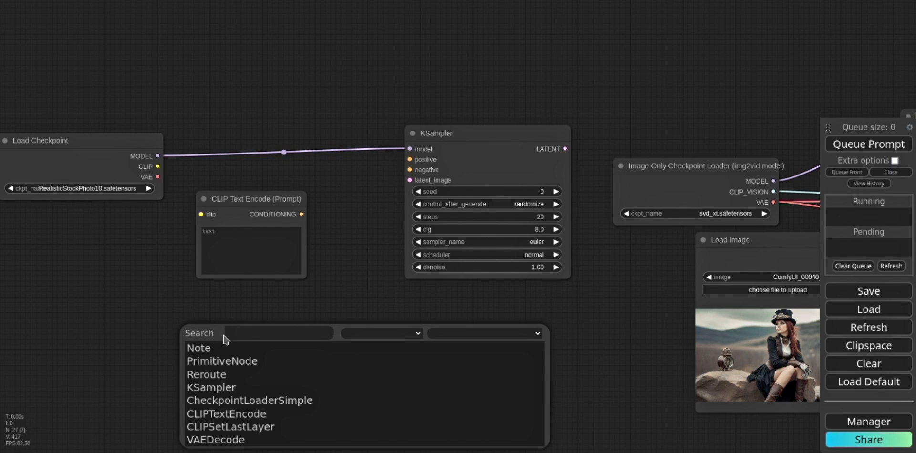
pyautogui.write('clip')
pyautogui.press('Down')
pyautogui.press('Return')
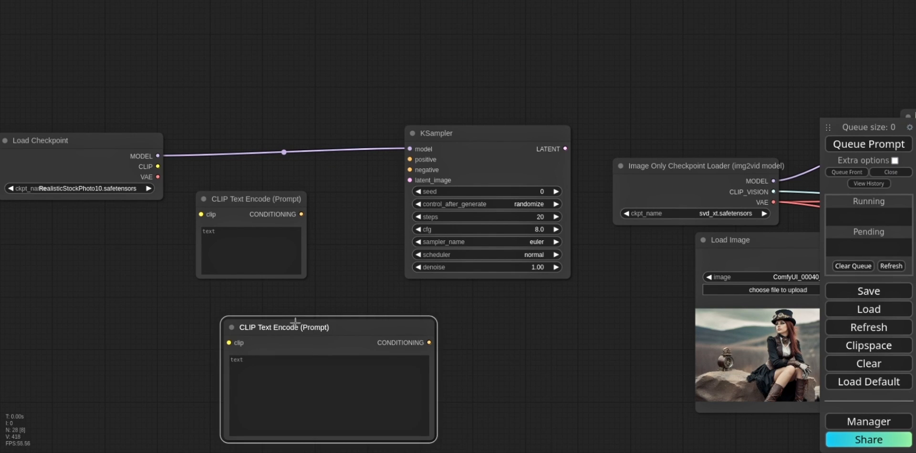
pyautogui.moveTo(295, 323); pyautogui.dragTo(272, 302)
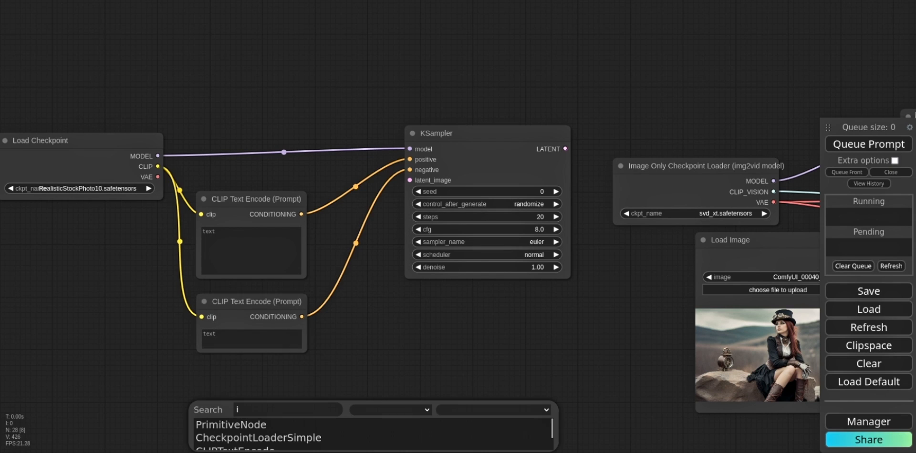
# - Add an Empty Latent Image node below the prompt nodes and connect its LATENT output to the KSampler's latent_image input
pyautogui.press('BackSpace')
pyautogui.write('laten')
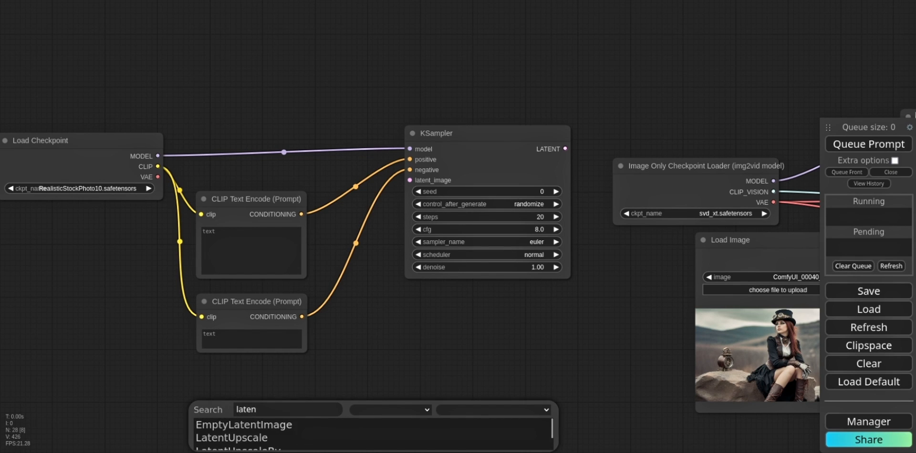
pyautogui.click(227, 426)
pyautogui.moveTo(381, 374); pyautogui.dragTo(341, 350)
pyautogui.moveTo(285, 372); pyautogui.dragTo(221, 351)
pyautogui.moveTo(291, 371); pyautogui.dragTo(368, 155)
# - Set the Empty Latent Image's width to 1024 and height to 576
pyautogui.moveTo(454, 300); pyautogui.dragTo(372, 227)
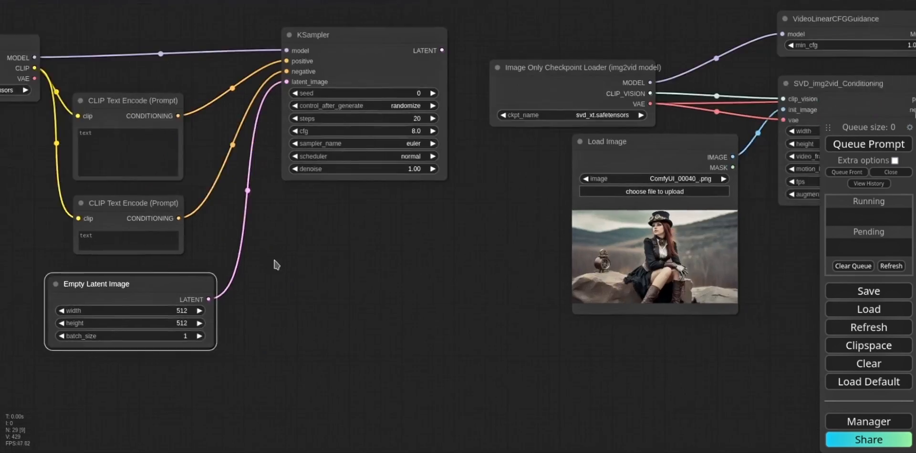
pyautogui.click(79, 305)
pyautogui.hotkey('ctrl', 'a')
pyautogui.write('1024')
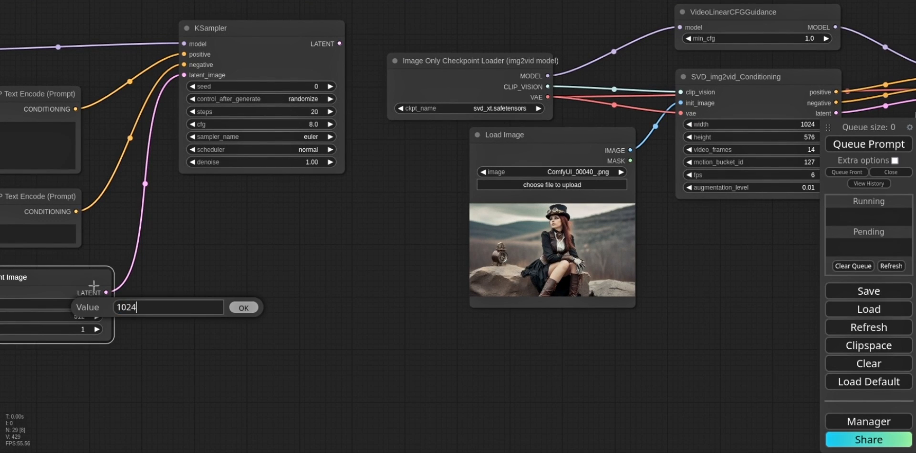
pyautogui.press('Return')
pyautogui.click(76, 317)
pyautogui.hotkey('ctrl', 'a')
pyautogui.write('576')
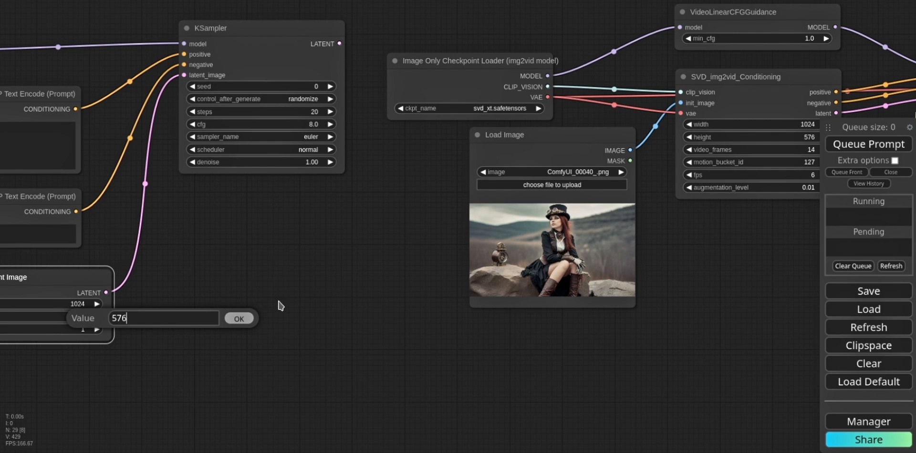
pyautogui.click(239, 319)
# - Add a VAE Decode node near the new text-to-image KSampler
pyautogui.moveTo(355, 329); pyautogui.dragTo(340, 307)
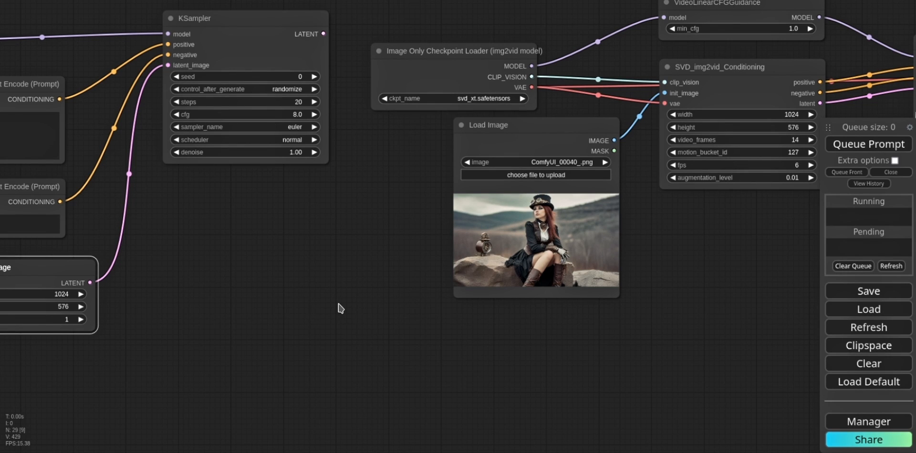
pyautogui.moveTo(256, 4); pyautogui.dragTo(524, 82)
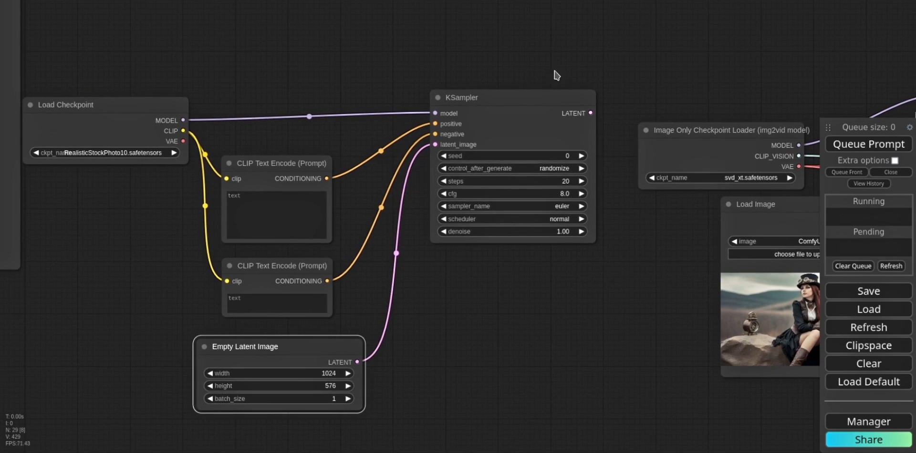
pyautogui.moveTo(591, 82); pyautogui.dragTo(512, 105)
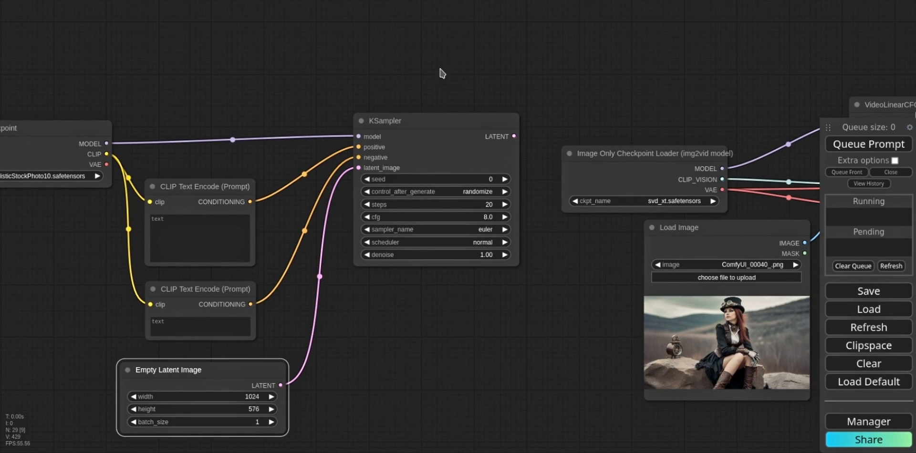
pyautogui.doubleClick(423, 70)
pyautogui.write('dec')
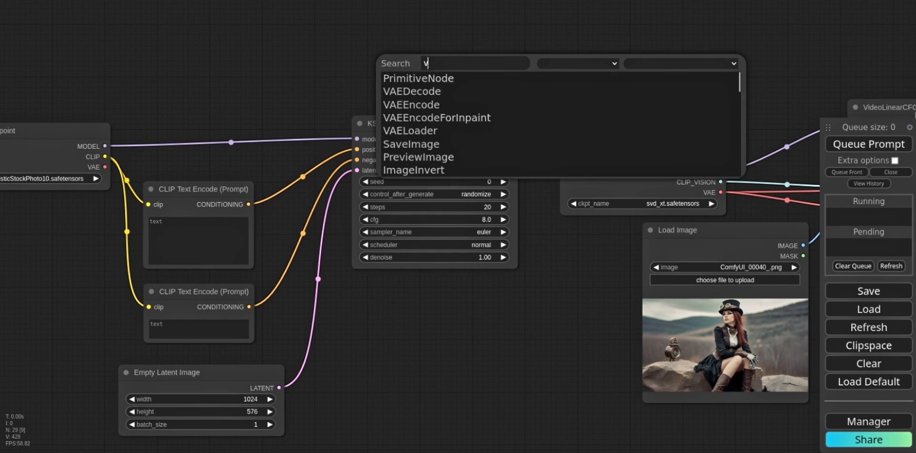
pyautogui.press('Return')
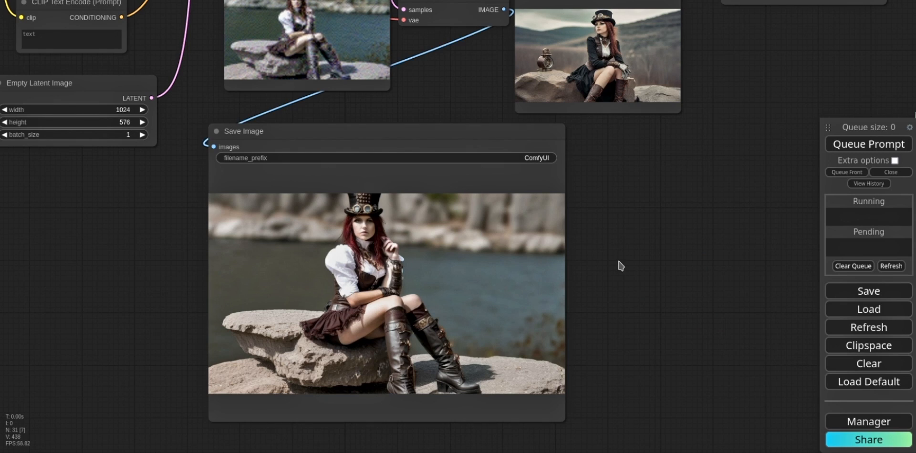
# - Set control_after_generate to fixed on the text-to-image KSampler
pyautogui.moveTo(620, 266)
pyautogui.mouseDown()
pyautogui.moveTo(641, 338)
pyautogui.moveTo(617, 257)
pyautogui.mouseUp()
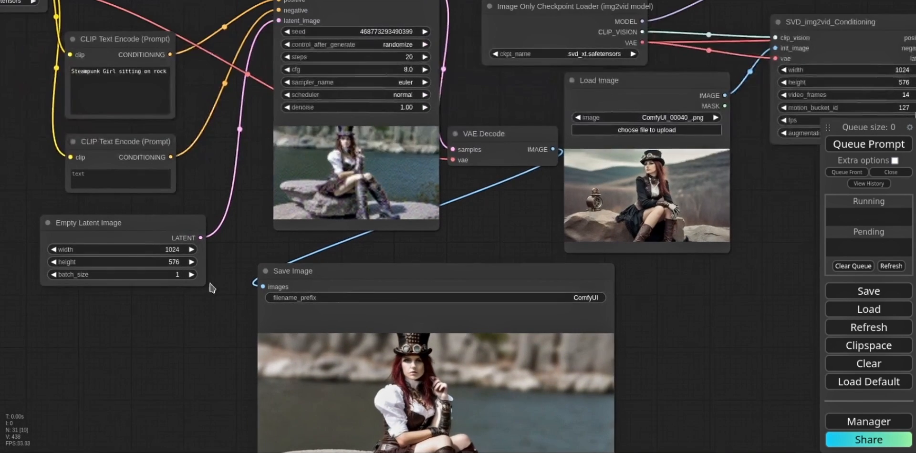
pyautogui.click(413, 44)
pyautogui.click(413, 42)
# - Add a group to the canvas and place it behind the image-to-video nodes, sized to span them
pyautogui.moveTo(700, 364); pyautogui.dragTo(433, 332)
pyautogui.moveTo(252, 148); pyautogui.dragTo(180, 231)
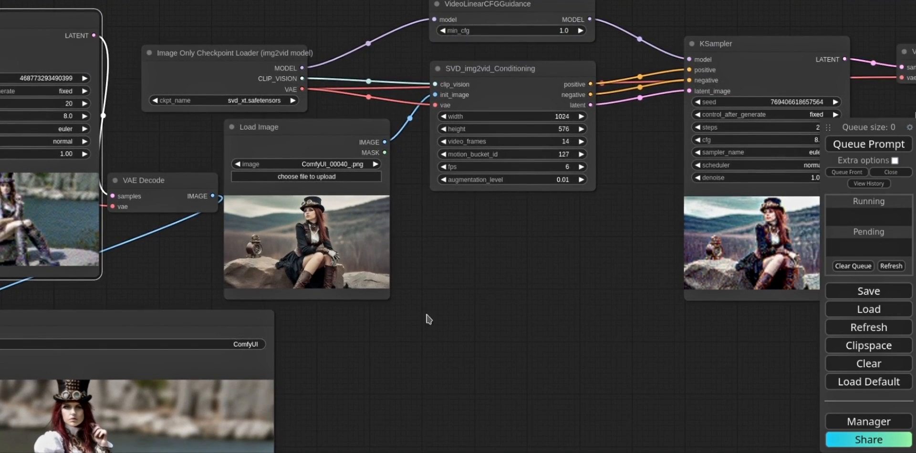
pyautogui.scroll(-3, 475, 337)
pyautogui.scroll(2, 485, 370)
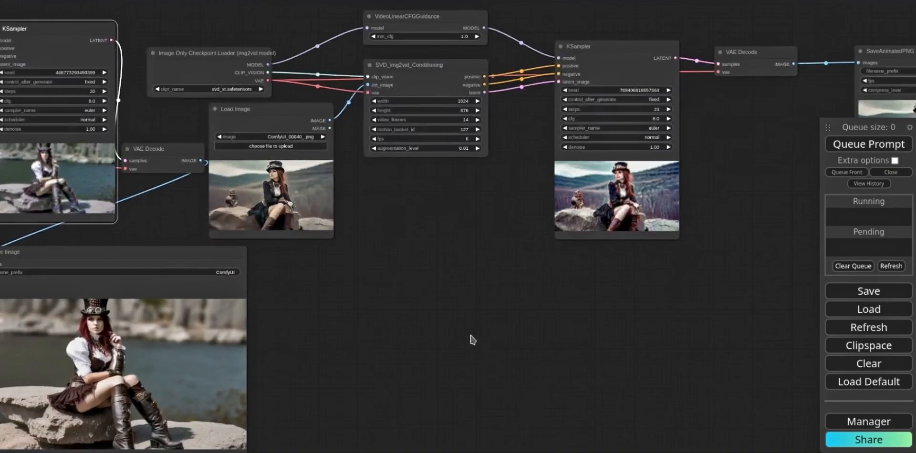
pyautogui.moveTo(473, 339); pyautogui.dragTo(394, 308)
pyautogui.rightClick(390, 306)
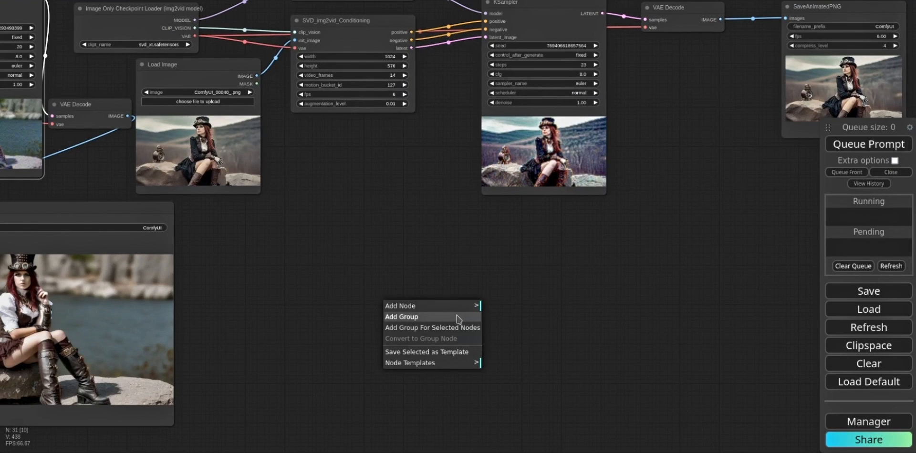
pyautogui.click(457, 318)
pyautogui.scroll(-6, 348, 243)
pyautogui.moveTo(352, 234); pyautogui.dragTo(390, 203)
pyautogui.moveTo(646, 229); pyautogui.dragTo(659, 243)
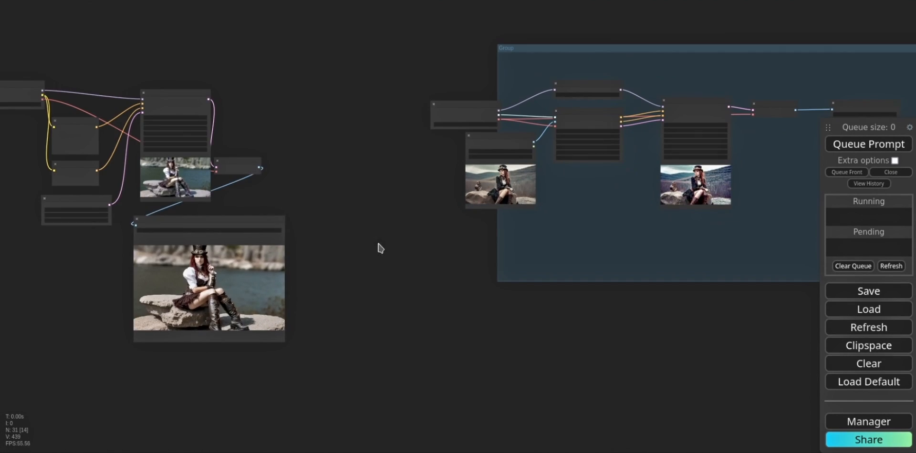
# - Move the Save Image node beside the text-to-image VAE Decode and add a second group for the text-to-image nodes
pyautogui.moveTo(209, 220); pyautogui.dragTo(342, 77)
pyautogui.rightClick(356, 36)
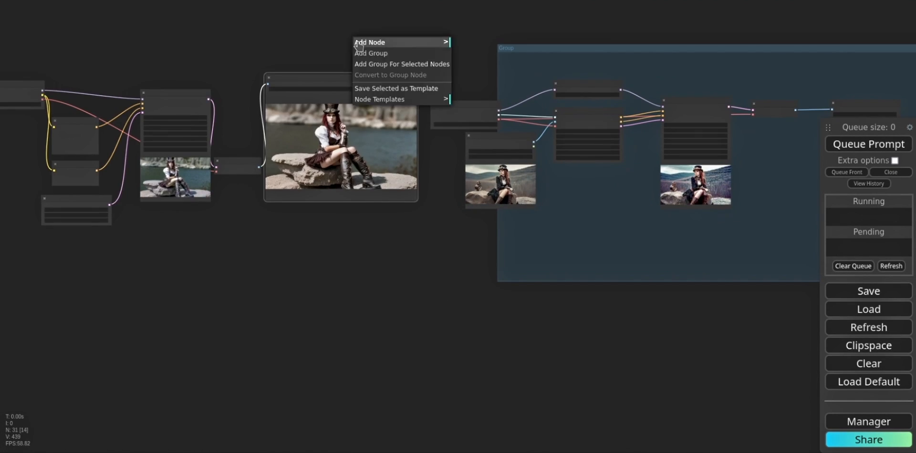
pyautogui.click(372, 52)
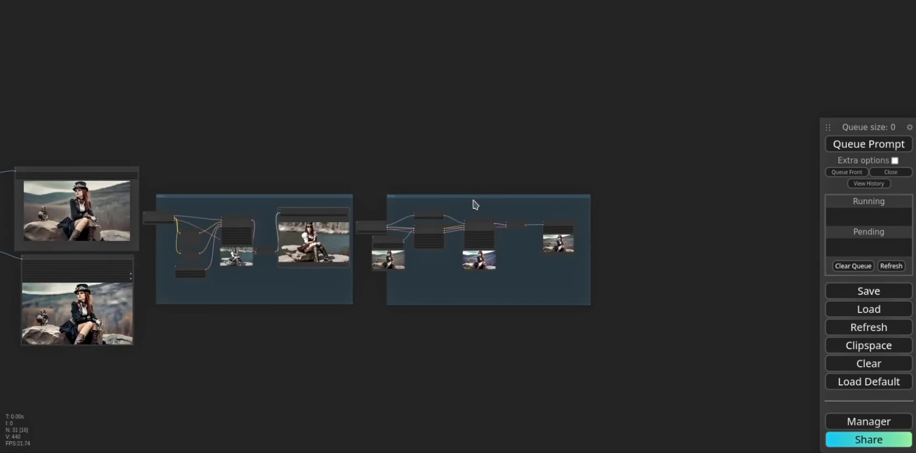
# - Space the image-to-video and text-to-image groups apart and bring the Load Checkpoint node inside the text-to-image group
pyautogui.moveTo(474, 205); pyautogui.dragTo(649, 179)
pyautogui.moveTo(372, 198); pyautogui.dragTo(464, 197)
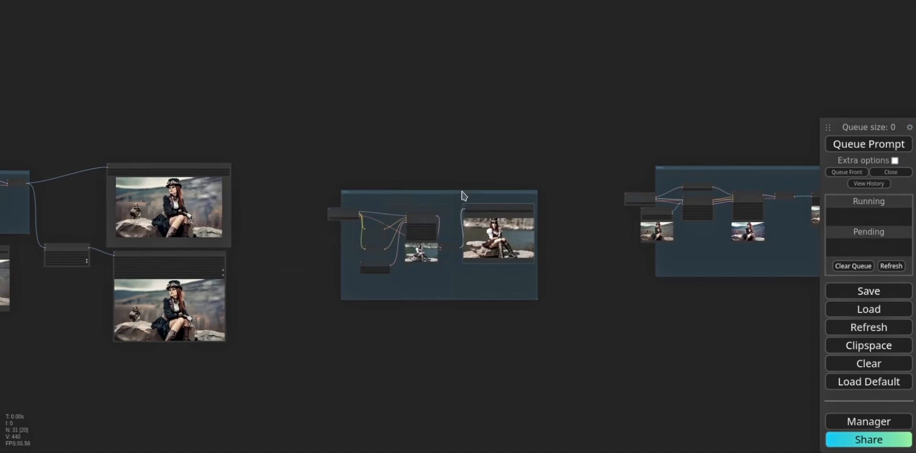
pyautogui.scroll(5, 354, 210)
pyautogui.moveTo(355, 210); pyautogui.dragTo(375, 267)
pyautogui.scroll(5, 108, 117)
# - Move Load Image out of the image-to-video group and arrange Image Only Checkpoint Loader and VideoLinearCFGGuidance near the group's upper edge
pyautogui.moveTo(745, 114); pyautogui.dragTo(175, 92)
pyautogui.moveTo(315, 180); pyautogui.dragTo(187, 241)
pyautogui.moveTo(258, 136); pyautogui.dragTo(356, 81)
pyautogui.moveTo(418, 111); pyautogui.dragTo(489, 86)
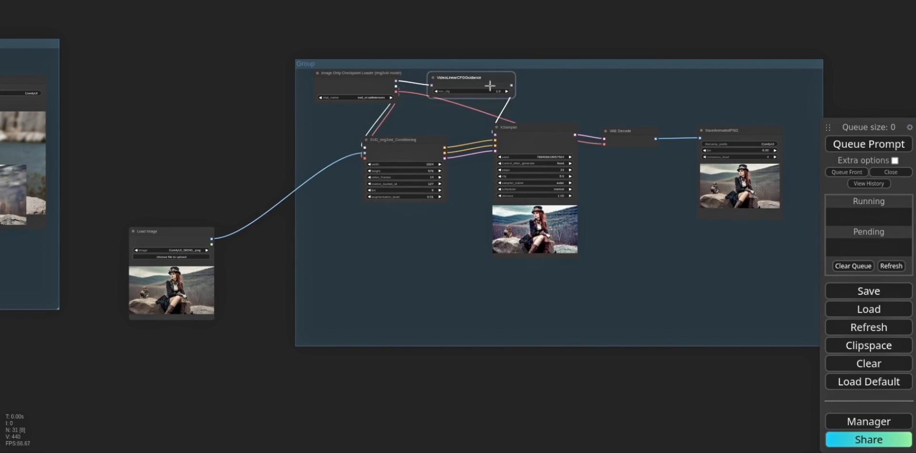
# - Spread the SVD_img2vid_Conditioning, KSampler, VAE Decode and SaveAnimatedPNG nodes out in a row within the image-to-video group
pyautogui.moveTo(403, 144); pyautogui.dragTo(433, 142)
pyautogui.moveTo(530, 134); pyautogui.dragTo(560, 133)
pyautogui.moveTo(730, 133); pyautogui.dragTo(780, 132)
pyautogui.moveTo(630, 135); pyautogui.dragTo(709, 127)
pyautogui.moveTo(552, 137); pyautogui.dragTo(618, 135)
pyautogui.moveTo(370, 125); pyautogui.dragTo(385, 124)
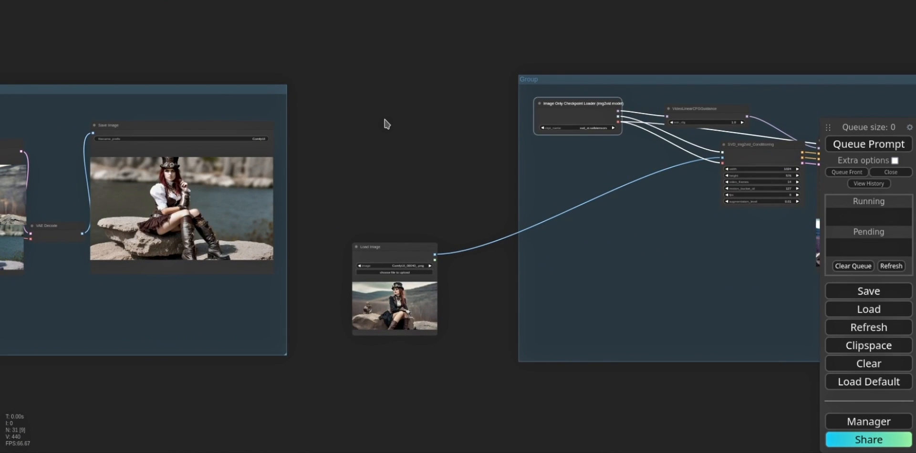
# - Add a Reroute node fed by the image output of the text-to-image VAE Decode
pyautogui.click(435, 164)
pyautogui.moveTo(156, 47); pyautogui.dragTo(486, 69)
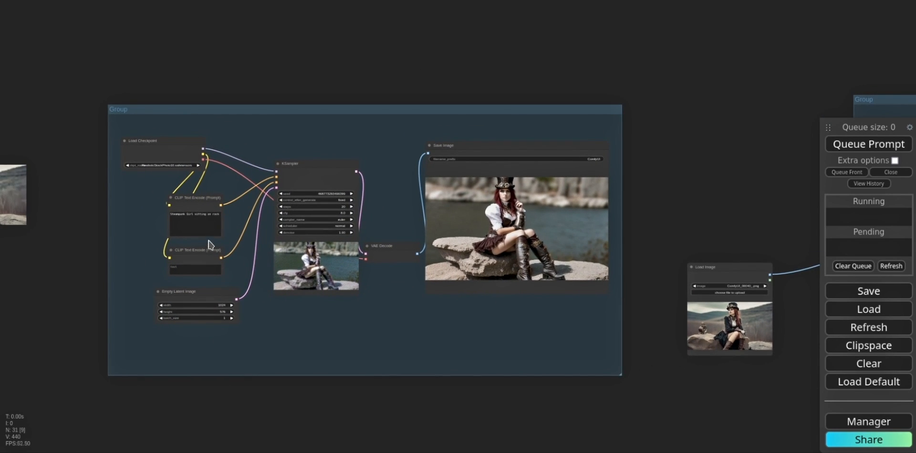
pyautogui.moveTo(633, 122); pyautogui.dragTo(458, 80)
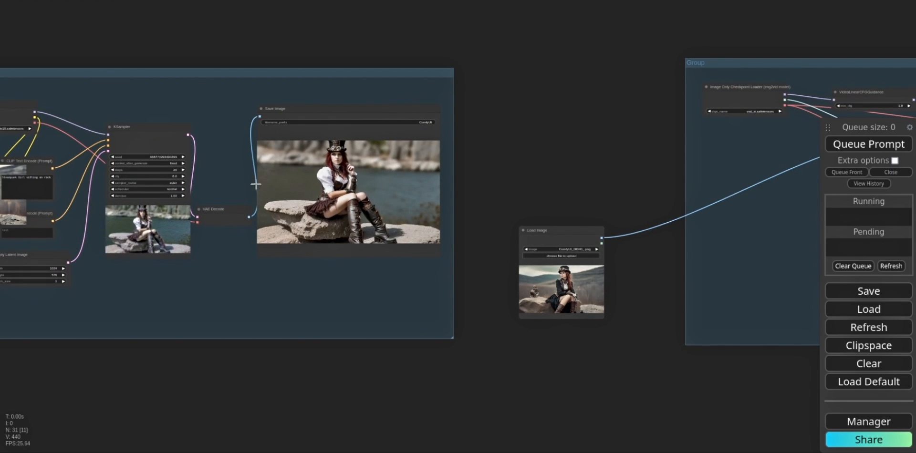
pyautogui.moveTo(585, 136); pyautogui.dragTo(480, 118)
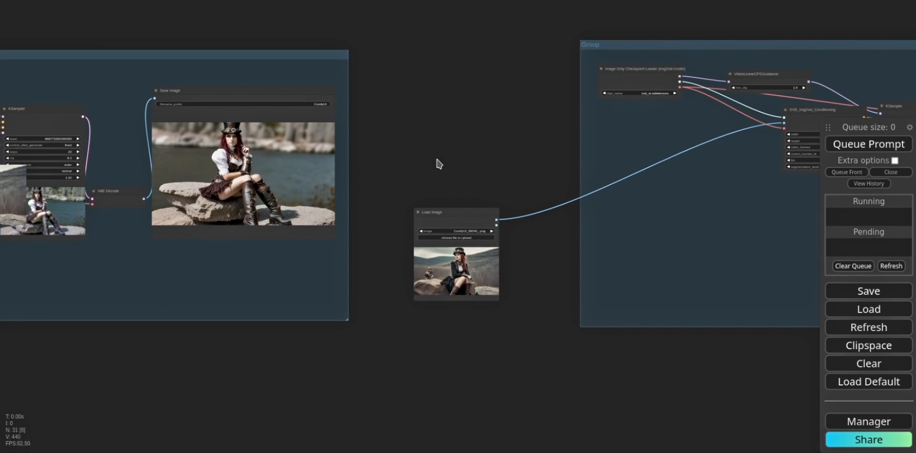
pyautogui.moveTo(439, 164); pyautogui.dragTo(413, 170)
pyautogui.moveTo(117, 206); pyautogui.dragTo(519, 151)
pyautogui.click(545, 190)
# - Place the Reroute beside SVD_img2vid_Conditioning and connect its output to init_image in place of the Load Image link
pyautogui.moveTo(502, 352); pyautogui.dragTo(254, 371)
pyautogui.scroll(9, 321, 291)
pyautogui.moveTo(242, 173); pyautogui.dragTo(43, 351)
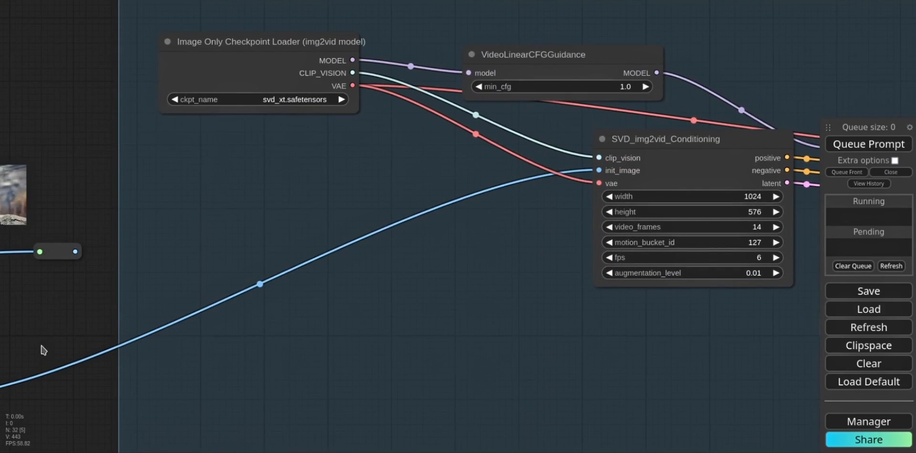
pyautogui.moveTo(57, 254); pyautogui.dragTo(451, 179)
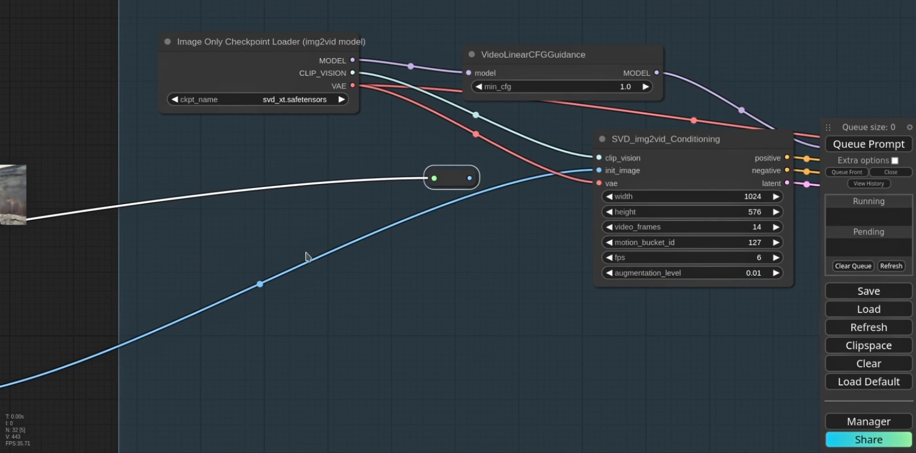
pyautogui.moveTo(198, 217); pyautogui.dragTo(119, 218)
pyautogui.moveTo(388, 178); pyautogui.dragTo(520, 171)
pyautogui.scroll(-7, 191, 182)
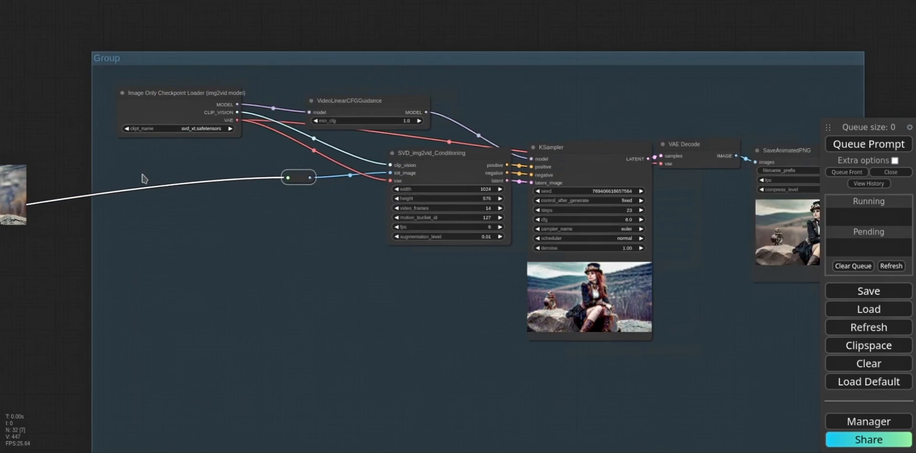
# - Run the combined text-to-image-to-video workflow and examine the animation in the SaveAnimatedPNG preview
pyautogui.click(843, 144)
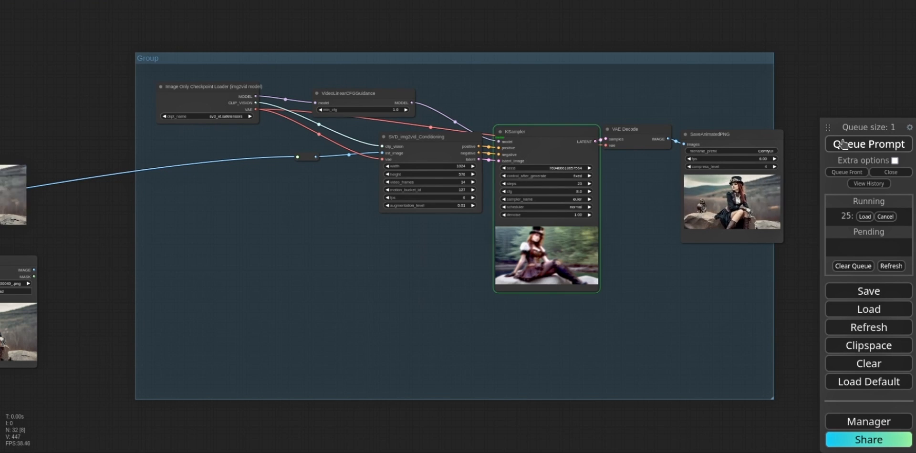
pyautogui.scroll(7, 753, 69)
pyautogui.scroll(11, 674, 220)
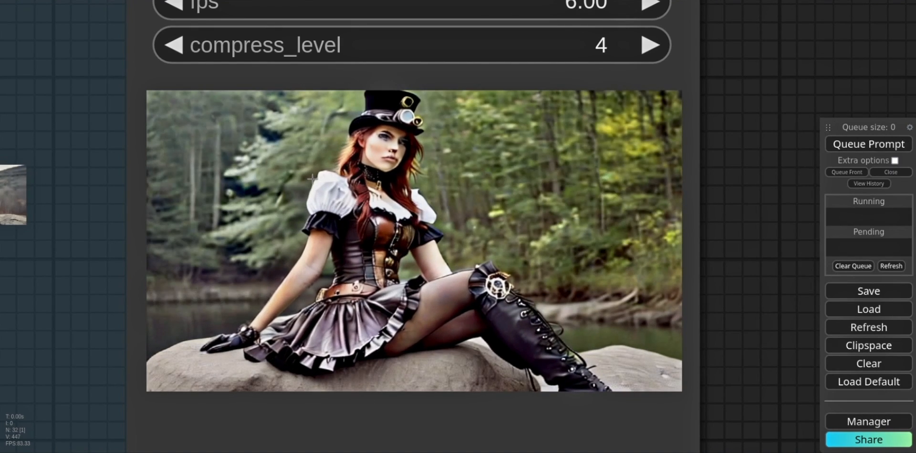
pyautogui.scroll(-1, 685, 264)
pyautogui.scroll(4, 685, 265)
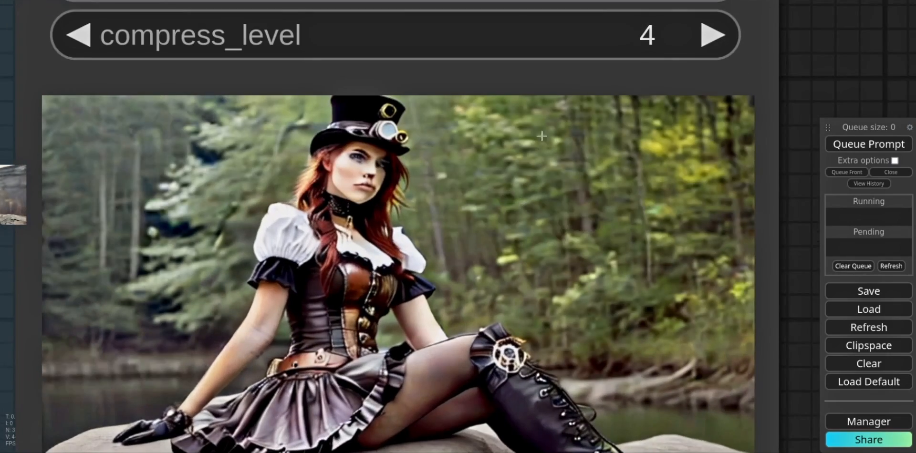
pyautogui.moveTo(826, 78); pyautogui.dragTo(849, 70)
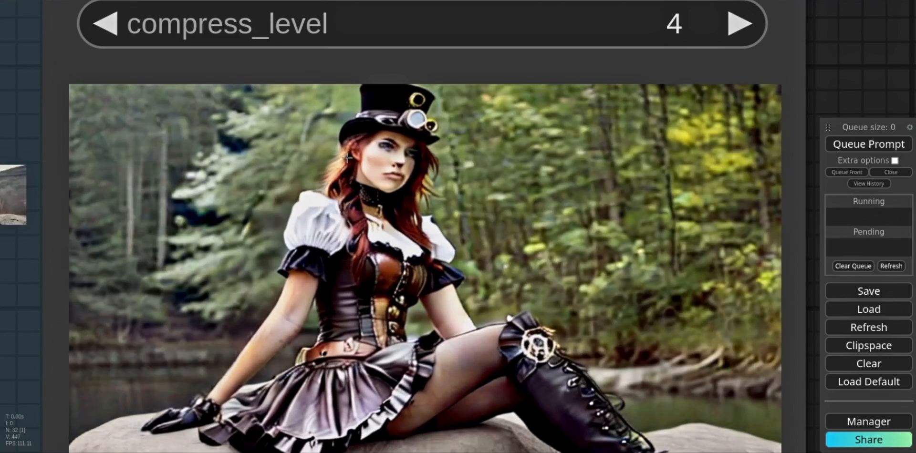
pyautogui.scroll(-10, 658, 306)
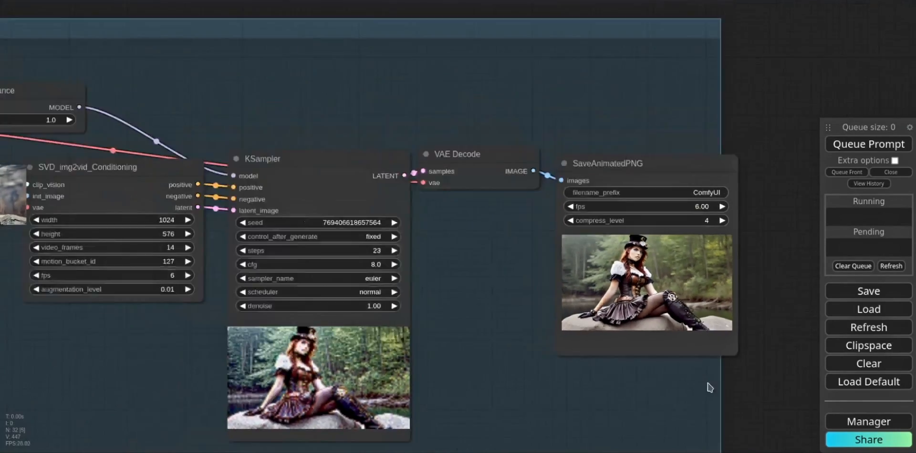
pyautogui.scroll(3, 710, 384)
pyautogui.moveTo(770, 267); pyautogui.dragTo(673, 305)
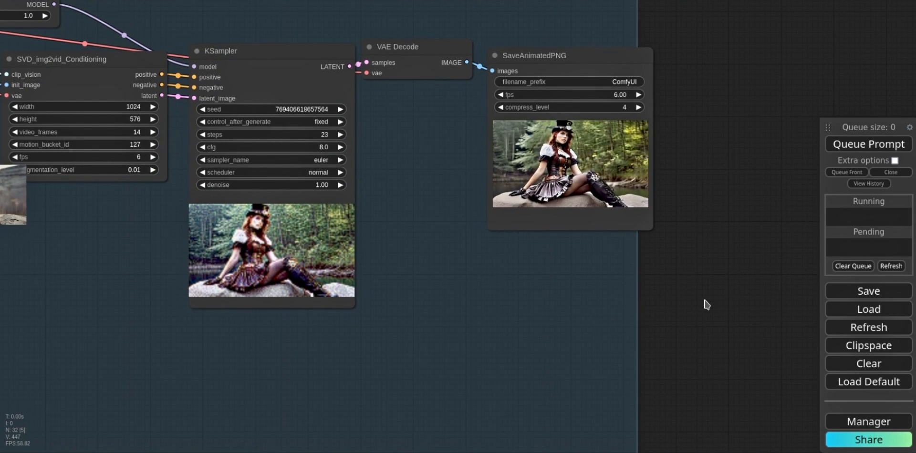
# - Search the installable custom nodes for "fannovel" to look up ComfyUI Frame Interpolation, then return to the workflow
pyautogui.click(869, 422)
pyautogui.click(463, 159)
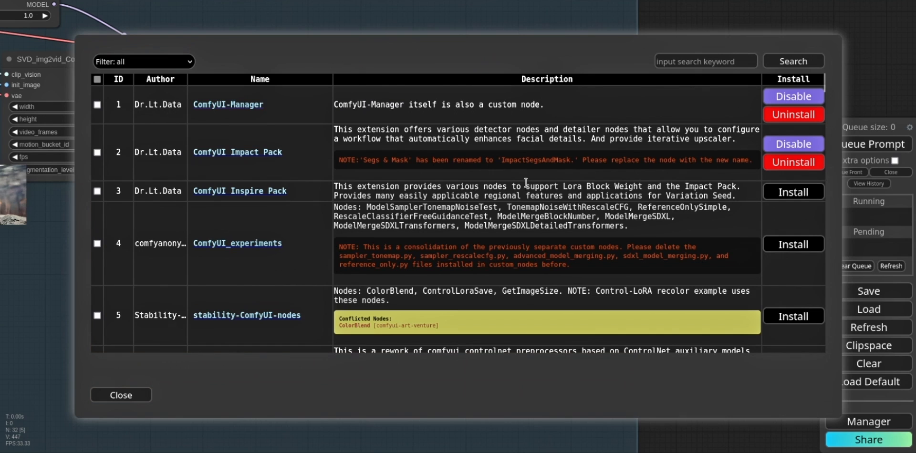
pyautogui.click(686, 54)
pyautogui.write('video')
pyautogui.press('Return')
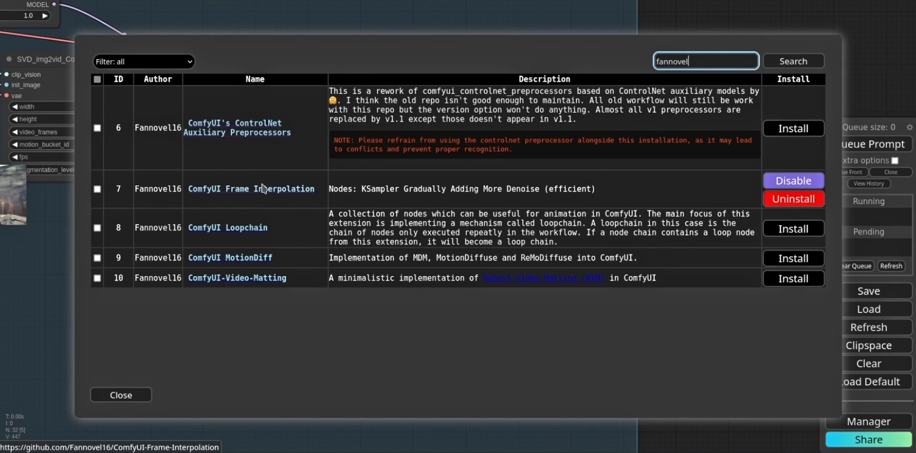
pyautogui.click(167, 391)
pyautogui.click(131, 395)
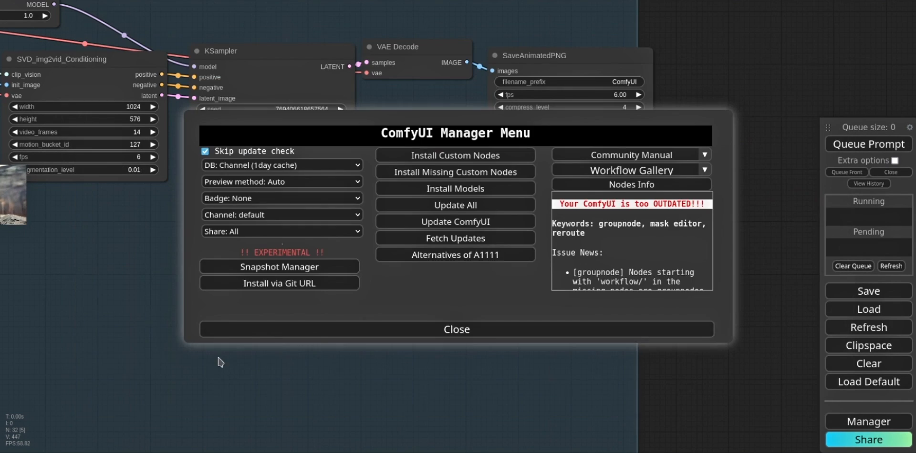
pyautogui.click(552, 333)
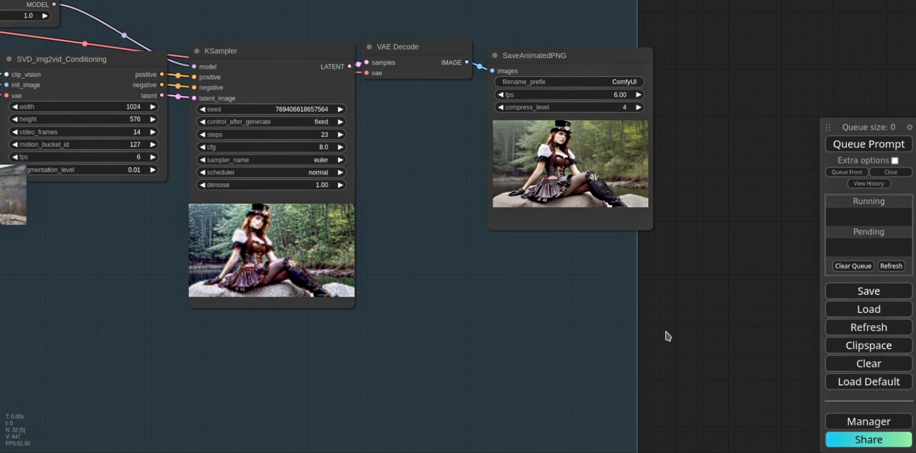
# - Add a Video Combine node from Video Helper Suite below SaveAnimatedPNG and feed it the image-to-video VAE Decode's images
pyautogui.rightClick(558, 327)
pyautogui.click(580, 328)
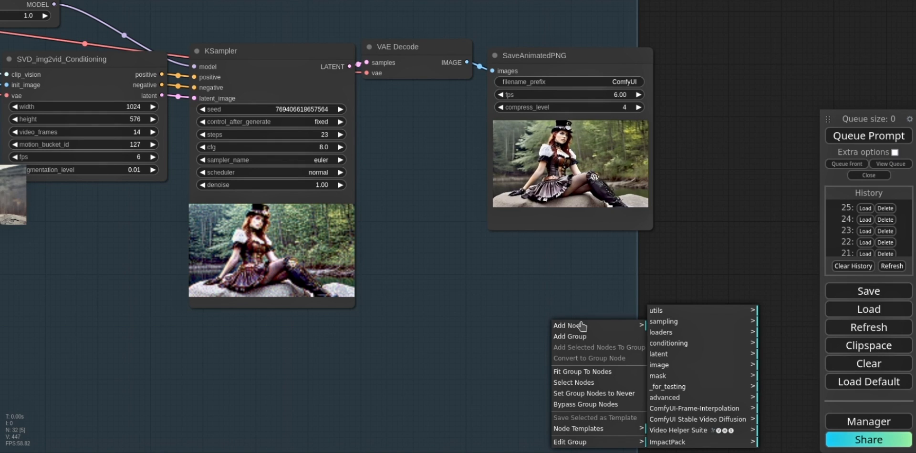
pyautogui.click(696, 432)
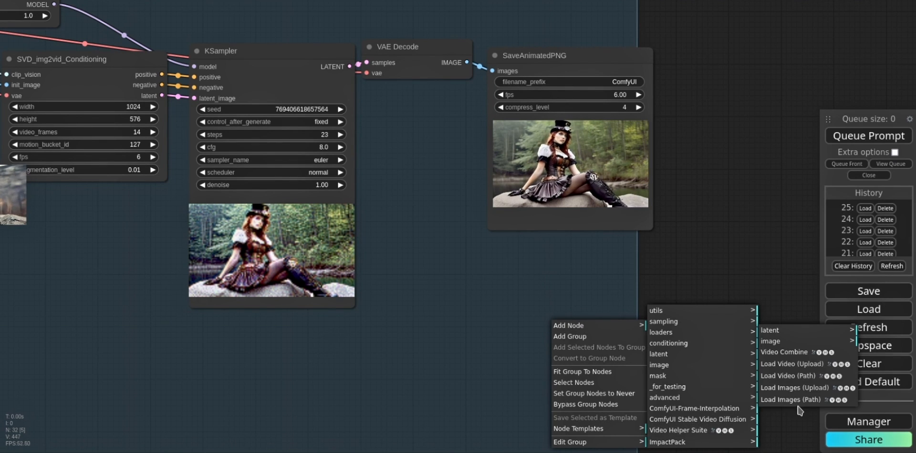
pyautogui.click(785, 352)
pyautogui.moveTo(597, 330); pyautogui.dragTo(554, 278)
pyautogui.moveTo(467, 62); pyautogui.dragTo(518, 294)
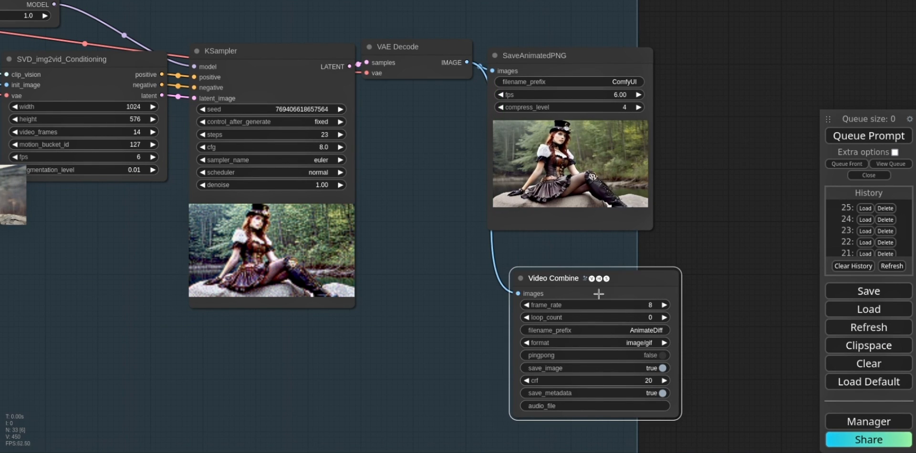
# - Move the SaveAnimatedPNG and Video Combine nodes farther from VAE Decode to make room between them
pyautogui.moveTo(599, 294); pyautogui.dragTo(648, 297)
pyautogui.moveTo(649, 55); pyautogui.dragTo(776, 36)
pyautogui.moveTo(656, 297); pyautogui.dragTo(723, 295)
pyautogui.moveTo(715, 232); pyautogui.dragTo(600, 182)
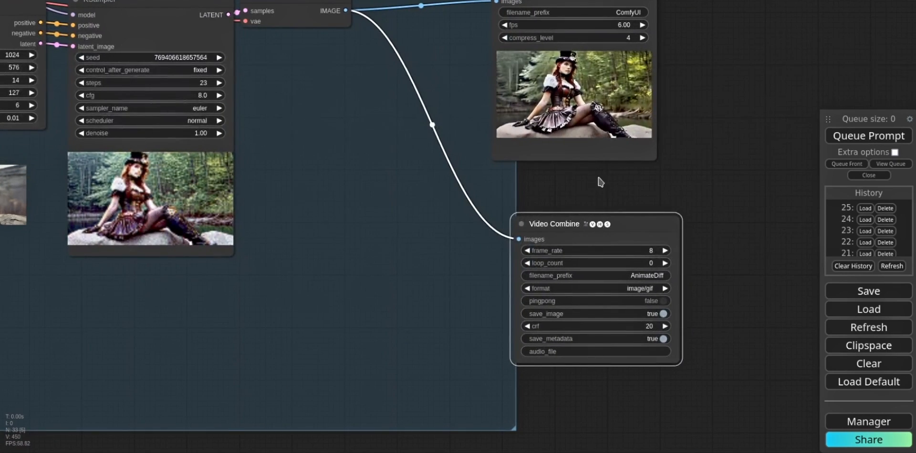
pyautogui.moveTo(740, 175); pyautogui.dragTo(723, 208)
pyautogui.moveTo(584, 280); pyautogui.dragTo(573, 274)
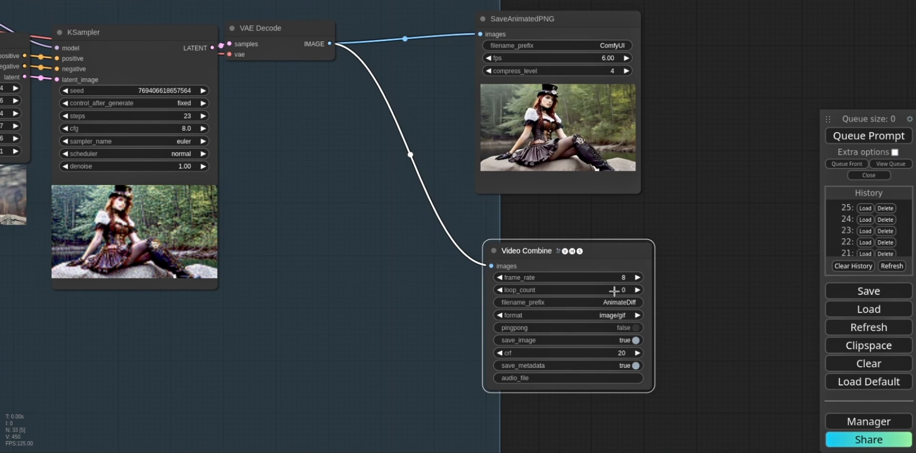
# - Set the Video Combine output format to video/h265-mp4
pyautogui.click(624, 316)
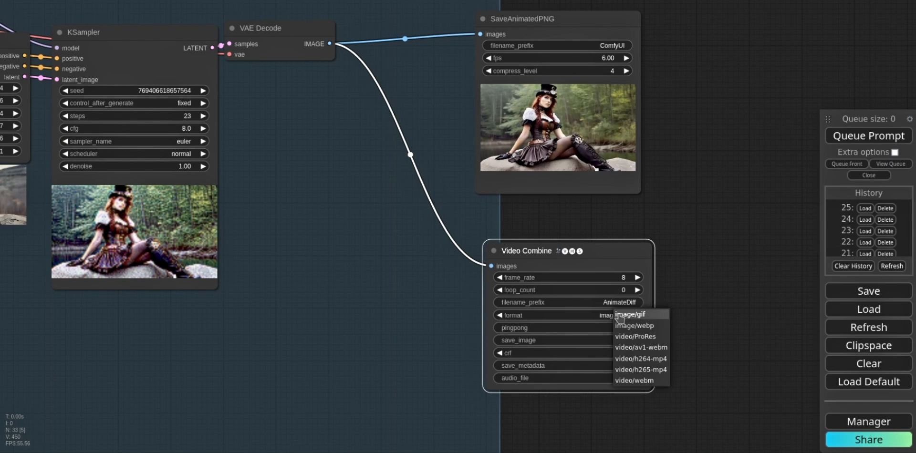
pyautogui.click(654, 373)
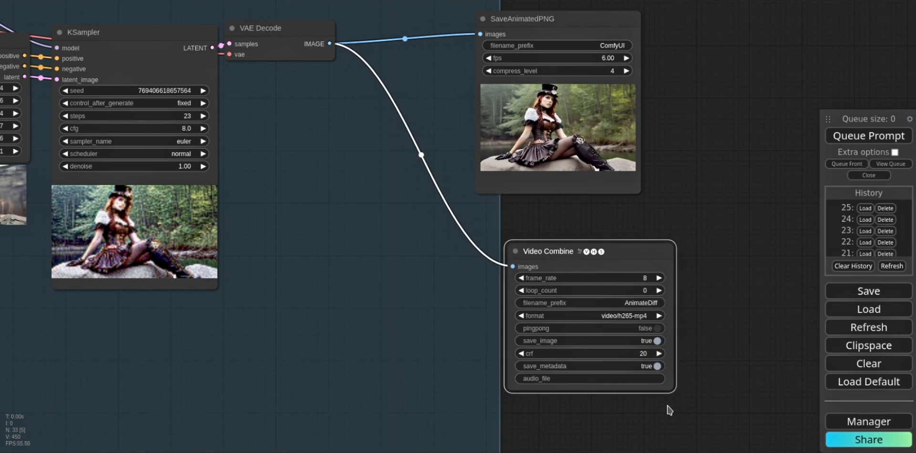
pyautogui.moveTo(672, 406); pyautogui.dragTo(687, 357)
pyautogui.doubleClick(623, 394)
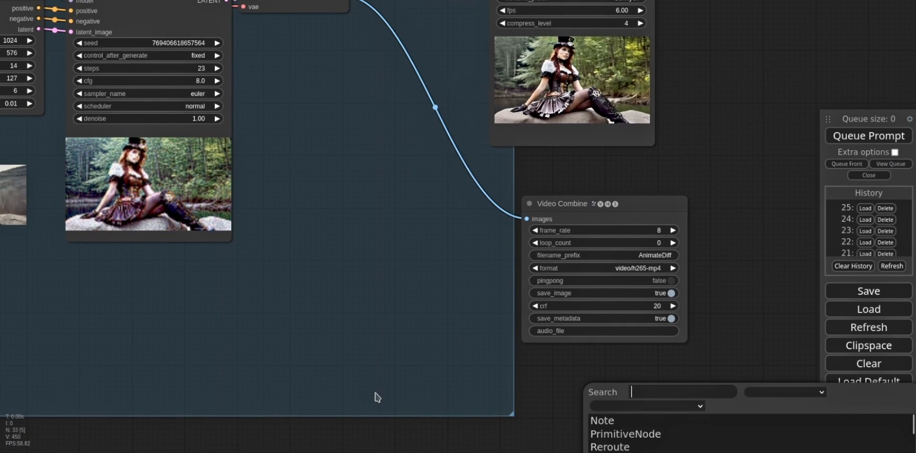
pyautogui.press('h')
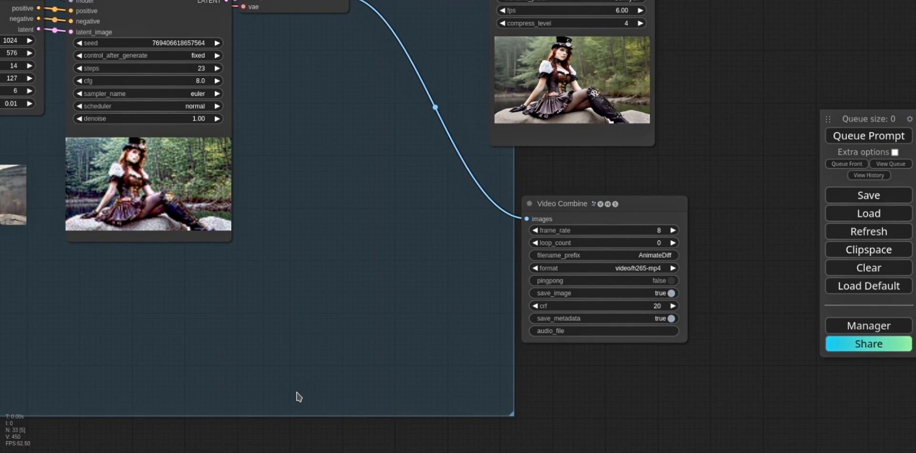
pyautogui.doubleClick(593, 421)
# - Add a RIFE VFI frame interpolation node below VAE Decode and shift Video Combine over to make room for it
pyautogui.scroll(-3, 588, 380)
pyautogui.rightClick(413, 217)
pyautogui.click(427, 218)
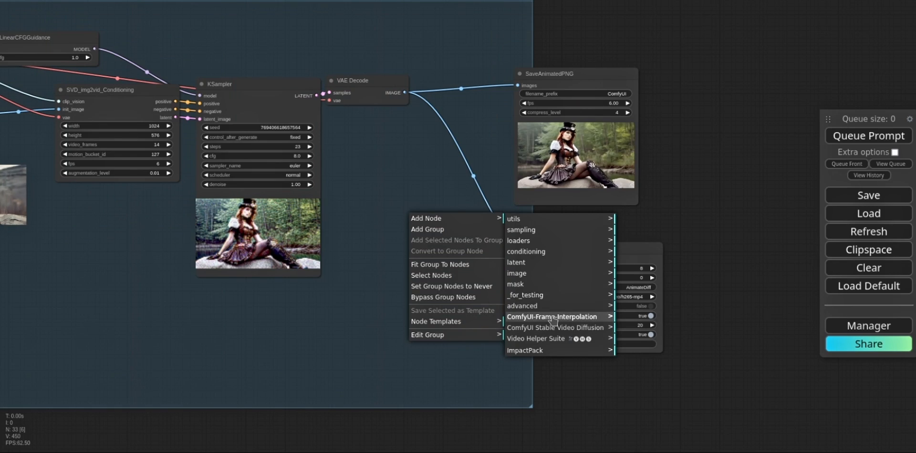
pyautogui.click(554, 319)
pyautogui.click(638, 230)
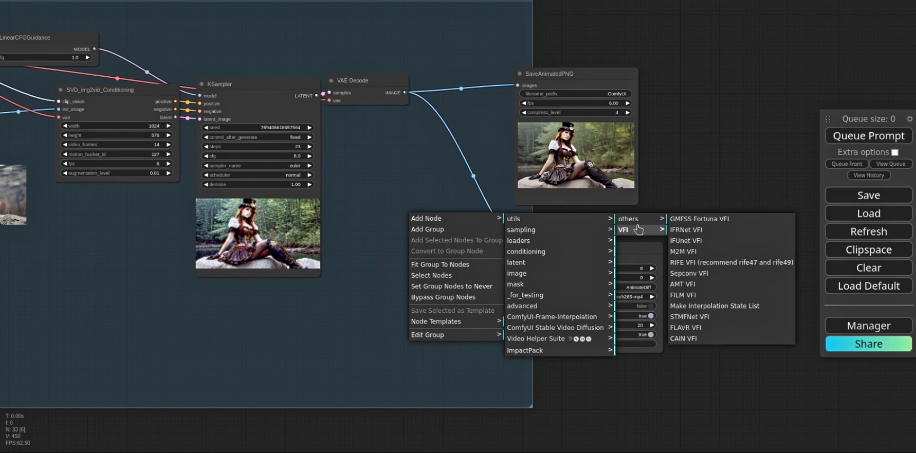
pyautogui.click(730, 270)
pyautogui.moveTo(515, 217); pyautogui.dragTo(454, 263)
pyautogui.moveTo(596, 247); pyautogui.dragTo(650, 253)
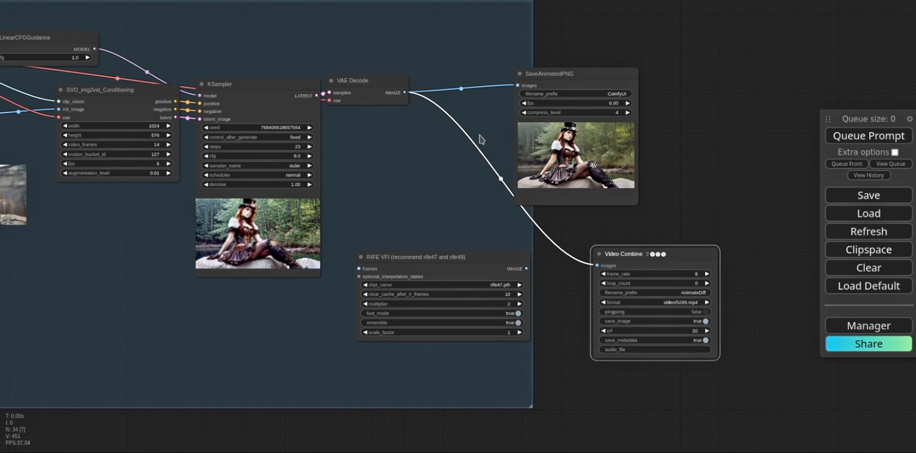
# - Connect VAE Decode's image output to the RIFE VFI frames input and RIFE VFI's image output to Video Combine
pyautogui.moveTo(404, 91); pyautogui.dragTo(359, 268)
pyautogui.moveTo(525, 268); pyautogui.dragTo(597, 266)
pyautogui.moveTo(662, 251); pyautogui.dragTo(675, 267)
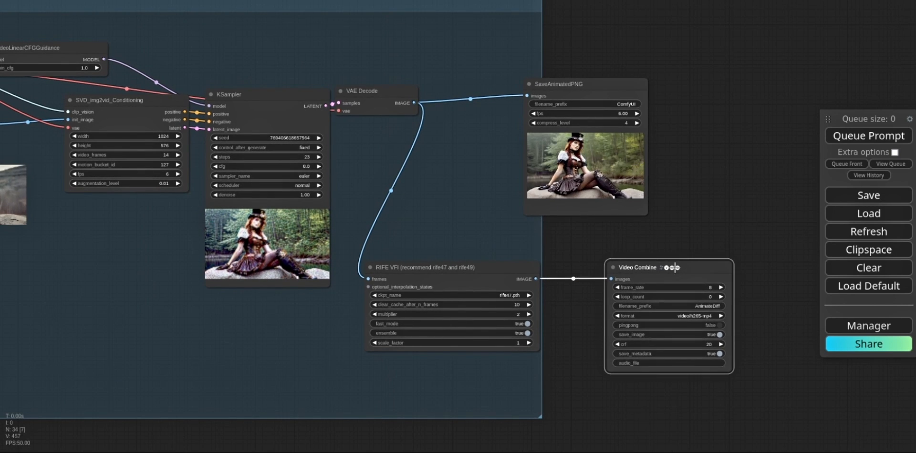
pyautogui.moveTo(694, 229); pyautogui.dragTo(644, 198)
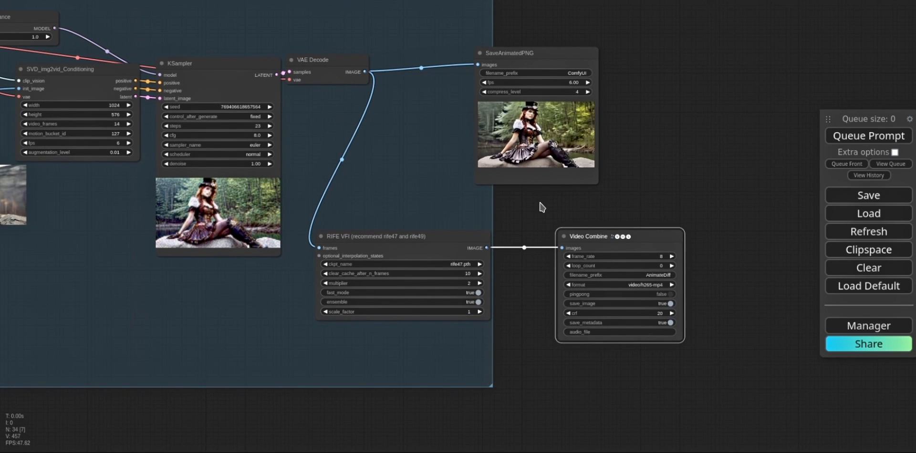
pyautogui.scroll(6, 422, 307)
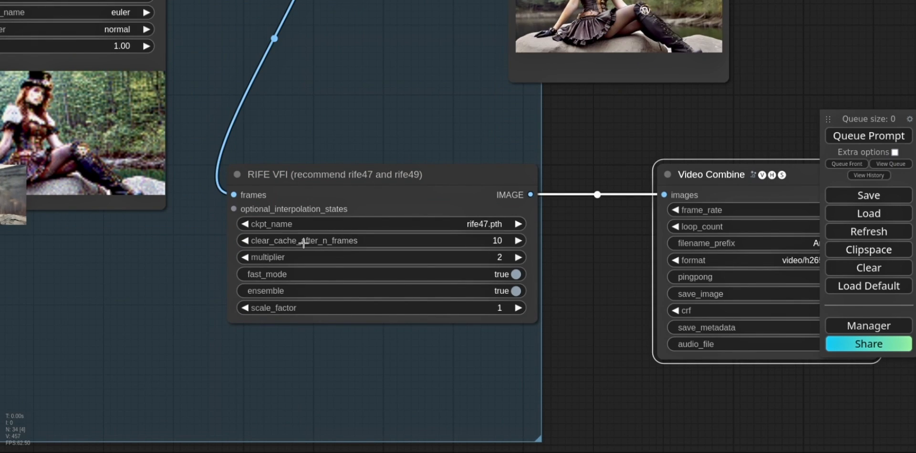
pyautogui.scroll(-7, 303, 293)
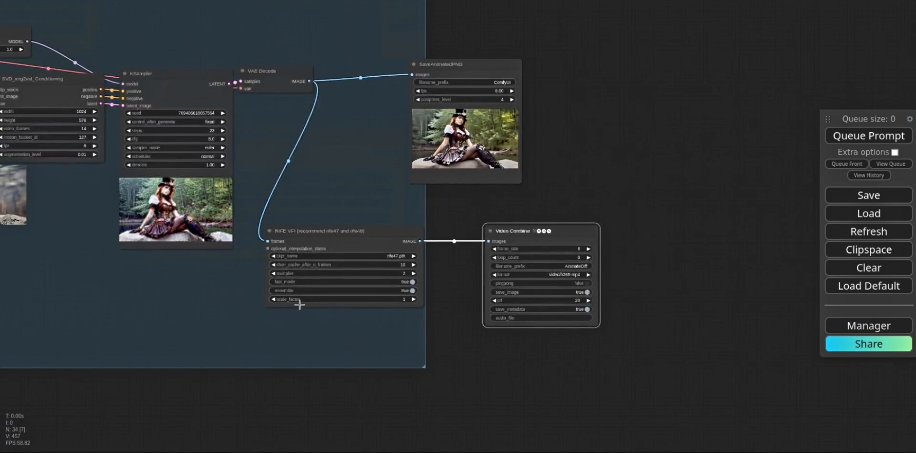
# - Examine the generated animation in the SaveAnimatedPNG preview up close, checking the woman's face and the background detail
pyautogui.scroll(5, 437, 350)
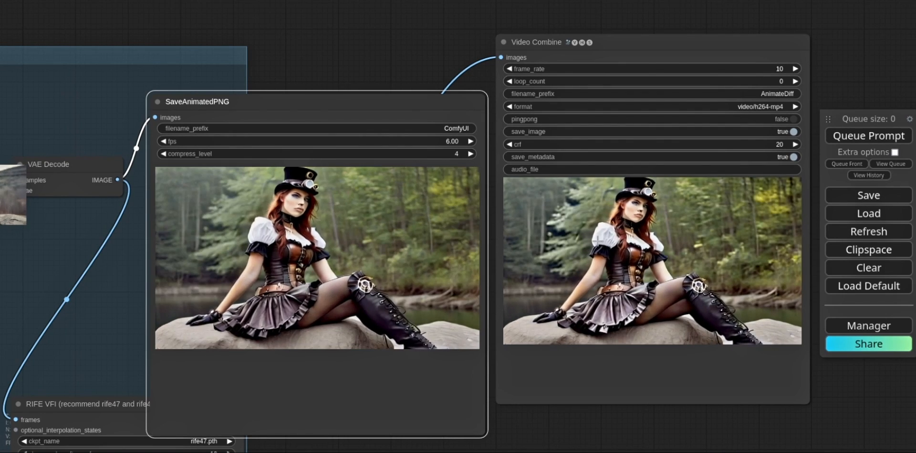
pyautogui.scroll(4, 652, 264)
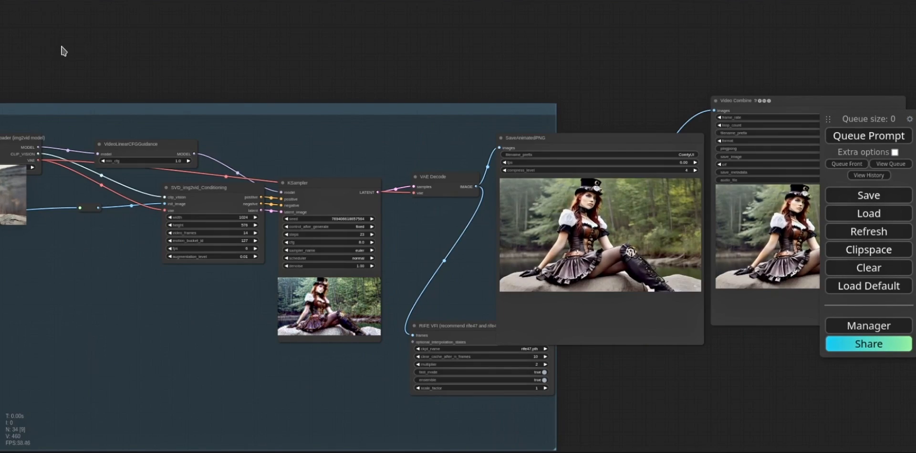
pyautogui.moveTo(93, 54); pyautogui.dragTo(409, 92)
pyautogui.scroll(4, 285, 375)
pyautogui.moveTo(198, 297); pyautogui.dragTo(276, 279)
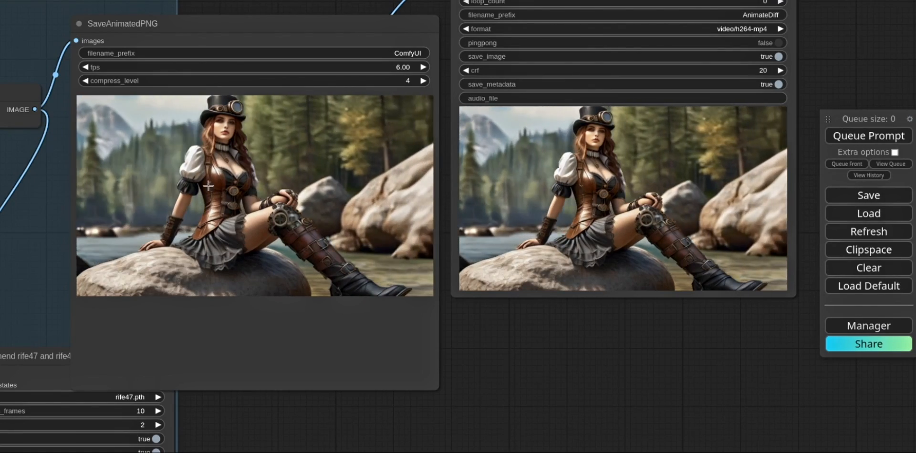
pyautogui.scroll(12, 209, 185)
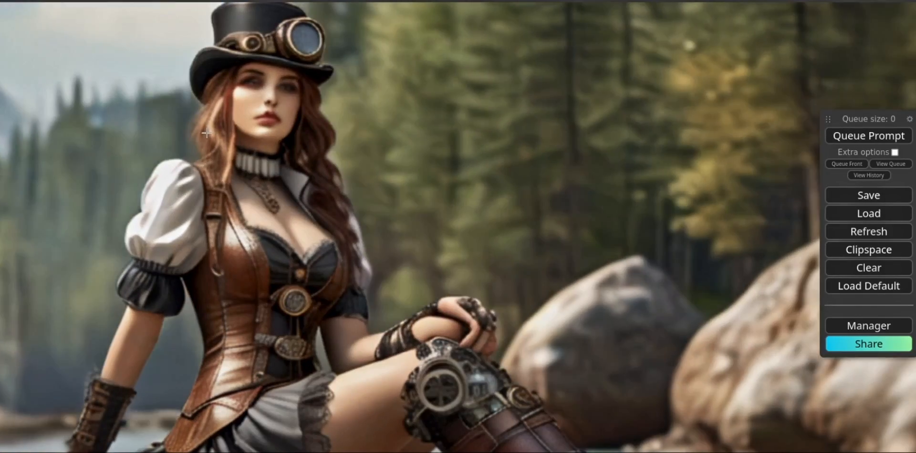
pyautogui.scroll(-10, 207, 134)
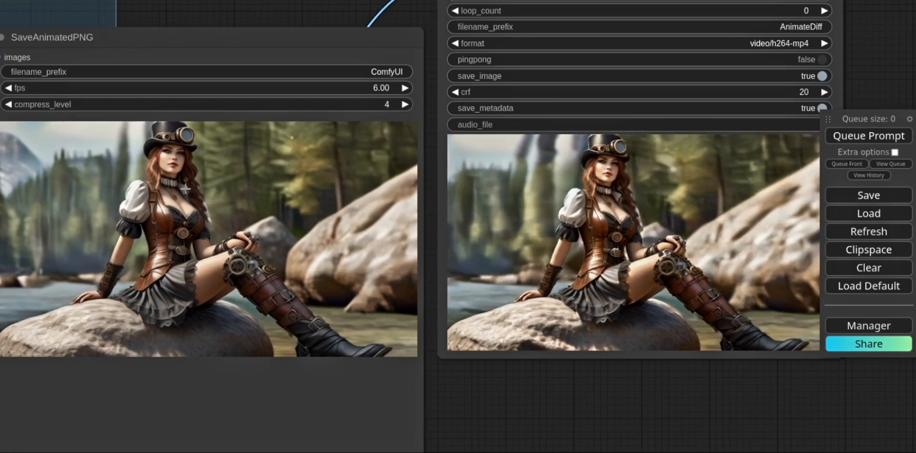
pyautogui.scroll(14, 185, 189)
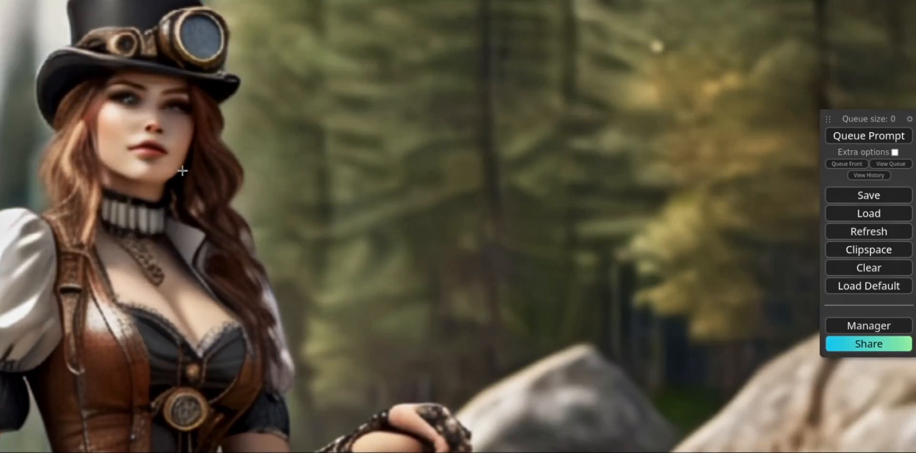
pyautogui.scroll(-10, 184, 170)
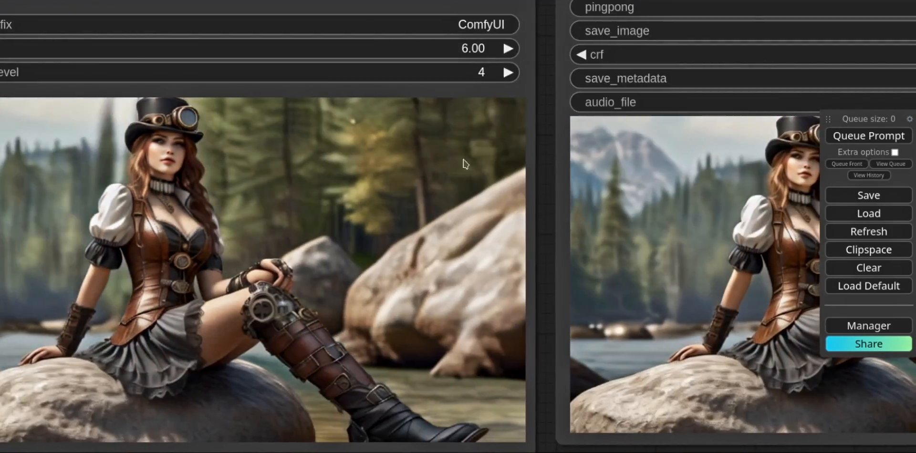
# - Inspect the Video Combine preview up close to compare its image quality with the SaveAnimatedPNG result
pyautogui.moveTo(466, 163); pyautogui.dragTo(178, 160)
pyautogui.scroll(4, 530, 173)
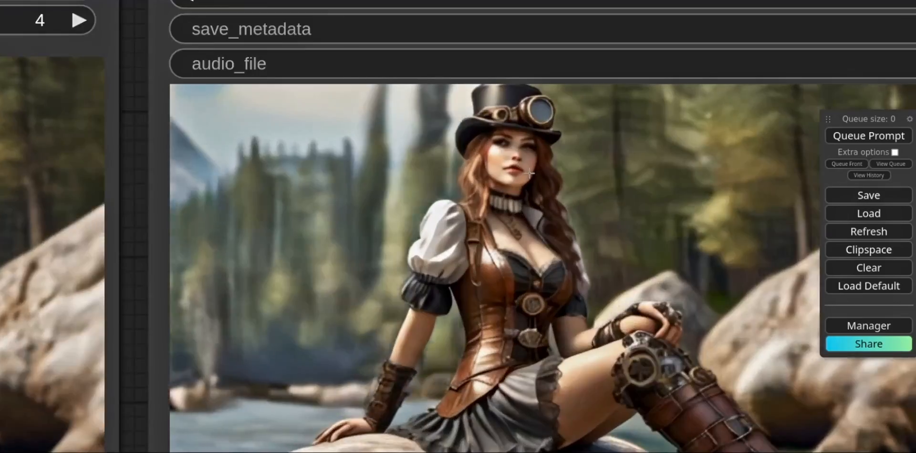
pyautogui.scroll(5, 530, 173)
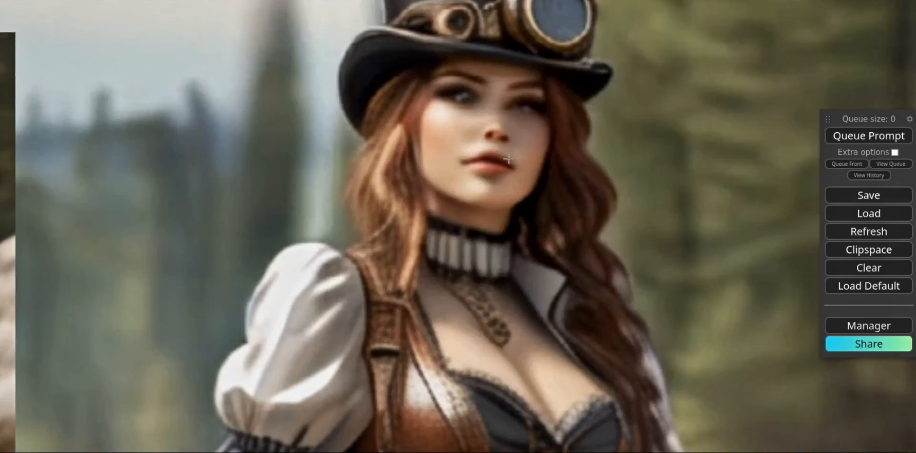
pyautogui.scroll(-8, 509, 159)
pyautogui.scroll(-5, 419, 157)
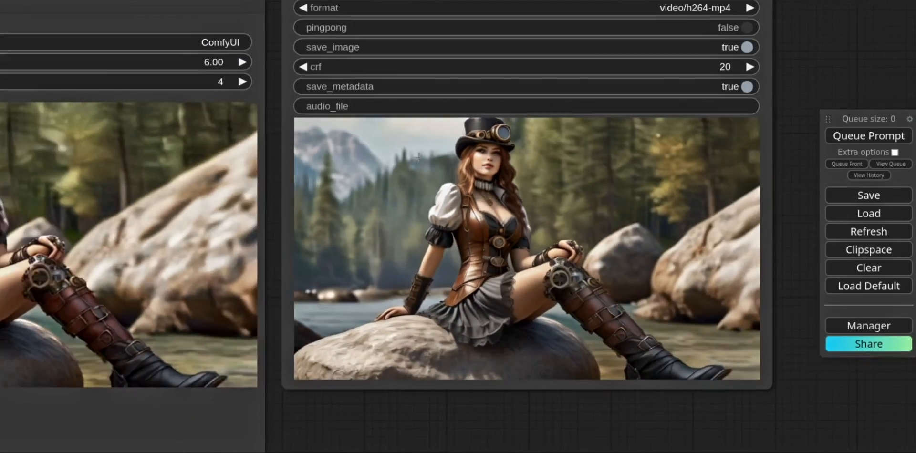
# - Reposition the Video Combine node beside SaveAnimatedPNG with a small gap, so both previews can be compared
pyautogui.moveTo(278, 139); pyautogui.dragTo(416, 77)
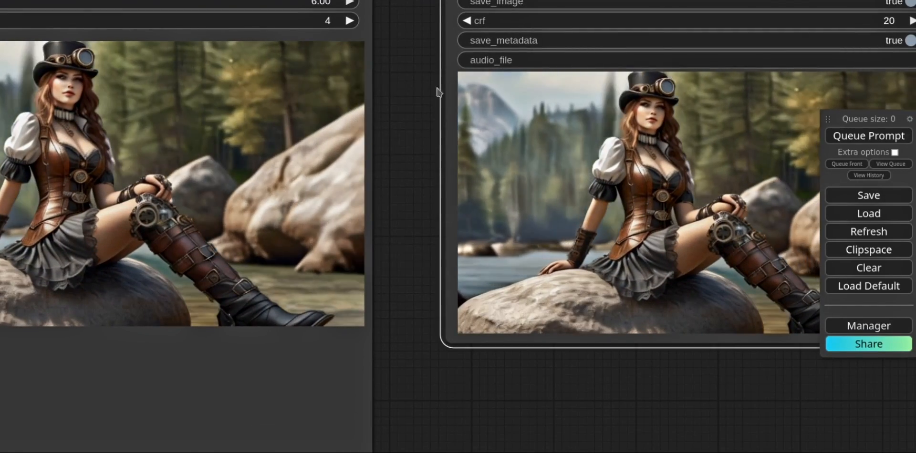
pyautogui.moveTo(407, 76); pyautogui.dragTo(425, 204)
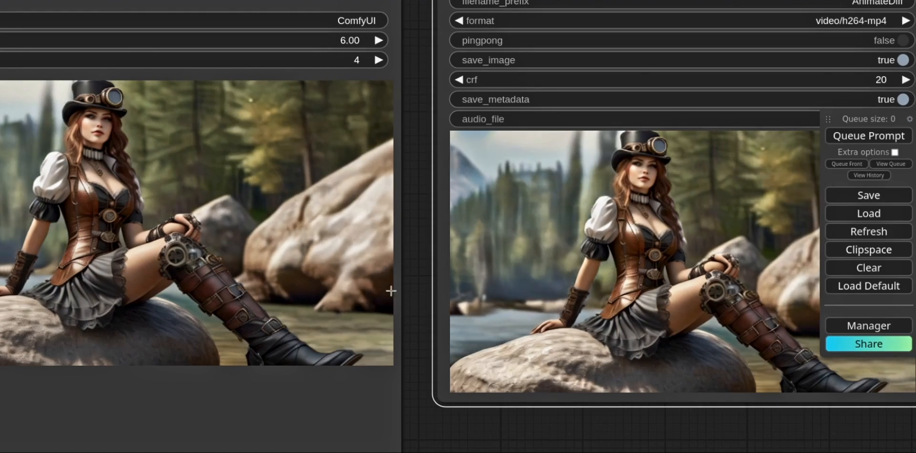
pyautogui.scroll(1, 434, 353)
pyautogui.scroll(1, 434, 363)
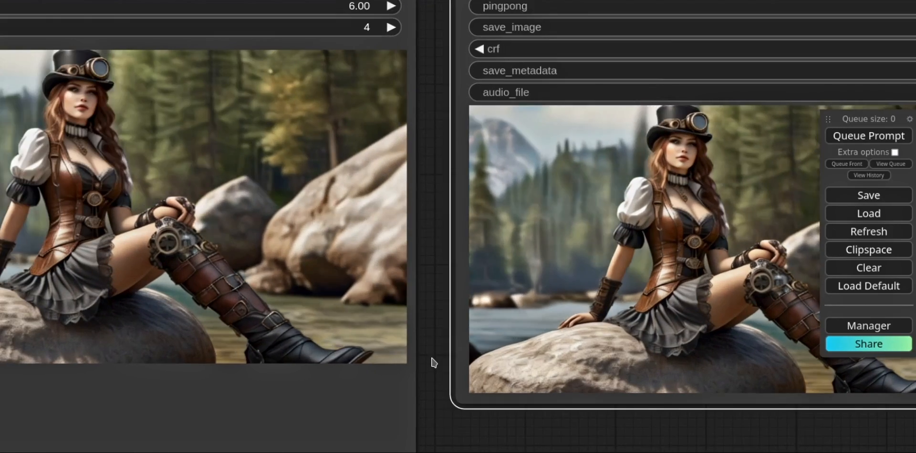
pyautogui.scroll(-1, 434, 363)
pyautogui.scroll(-1, 450, 205)
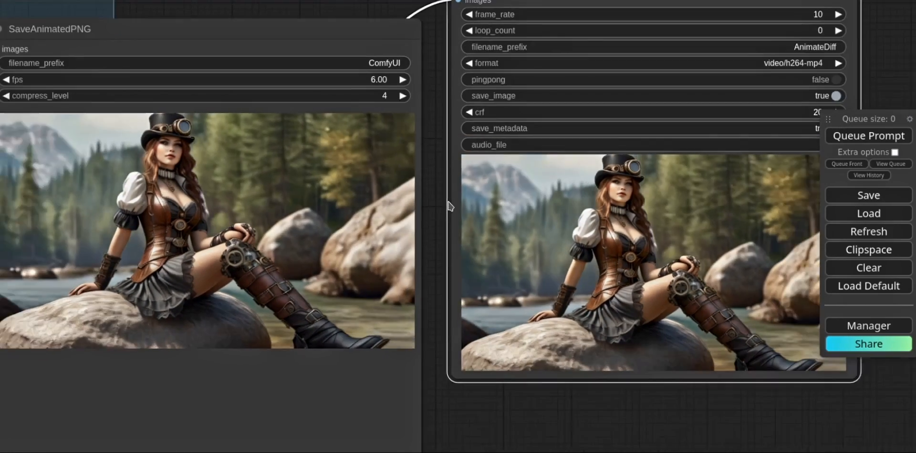
# - Turn off save_image and set crf to 19 in Video Combine, moving the node slightly down and closer to SaveAnimatedPNG
pyautogui.click(462, 96)
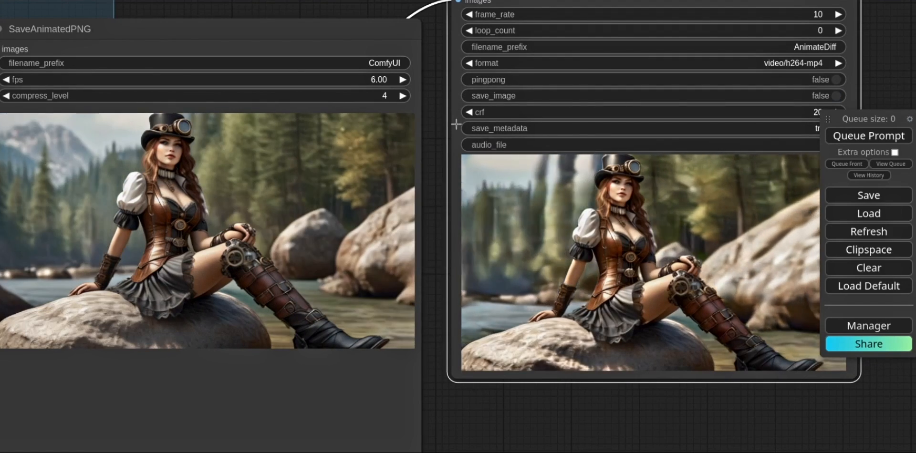
pyautogui.click(462, 112)
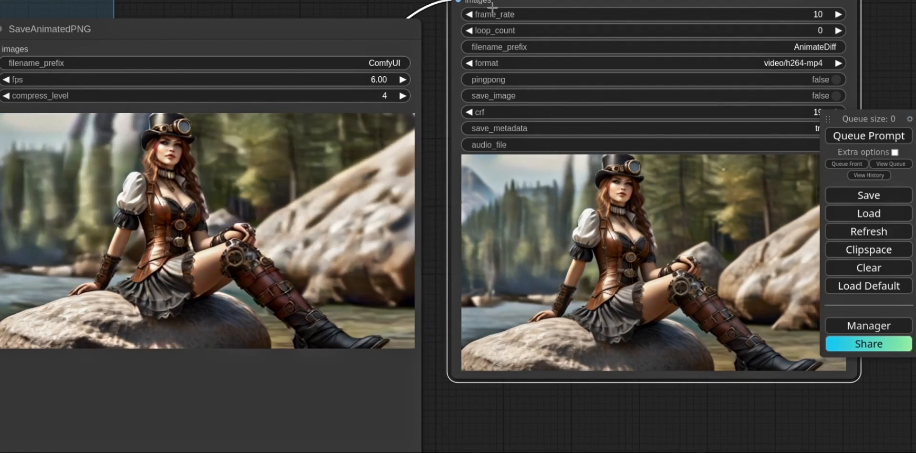
pyautogui.moveTo(506, 6); pyautogui.dragTo(500, 32)
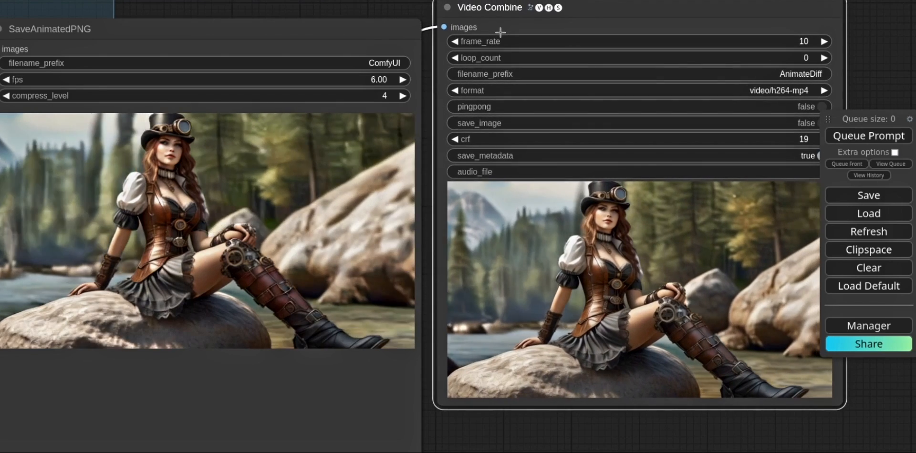